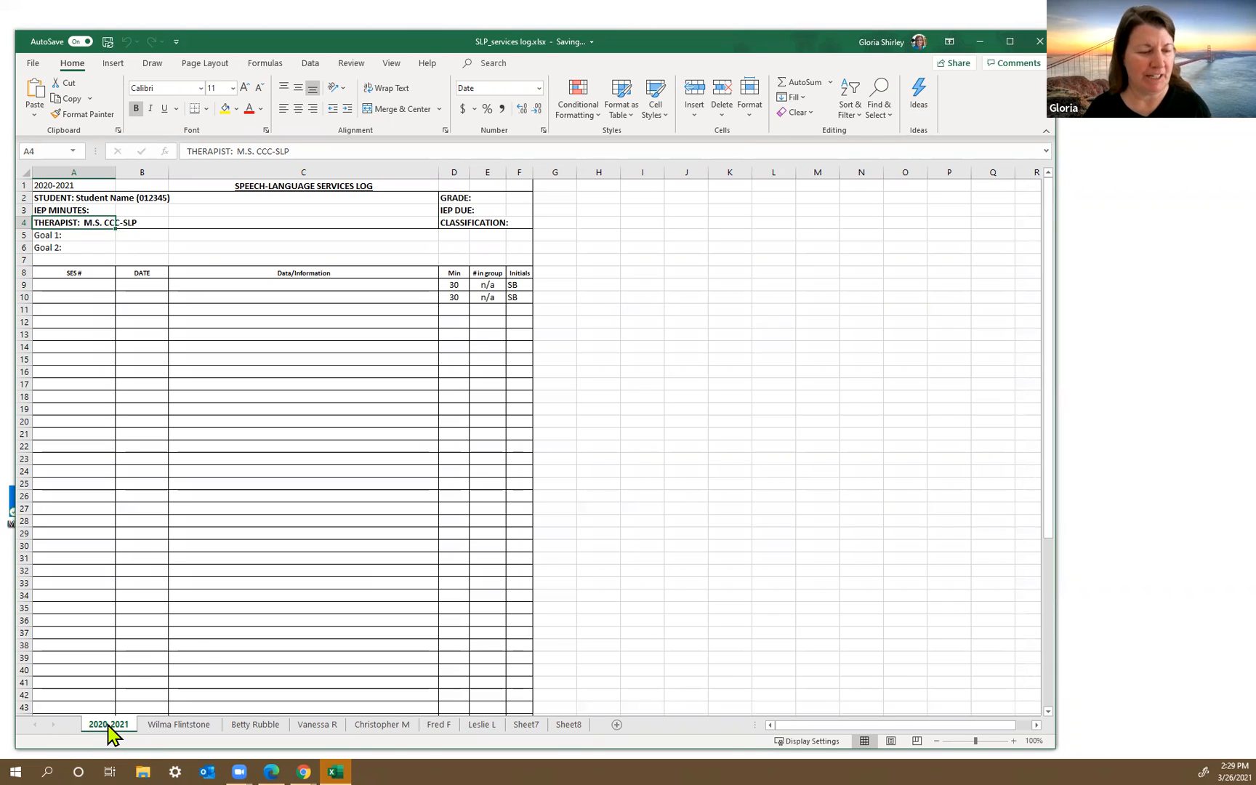
Step: Create a copy of the 2020-2021 sheet in the same workbook, placed before the original
{"action": "right_click", "coordinate": [109, 728]}
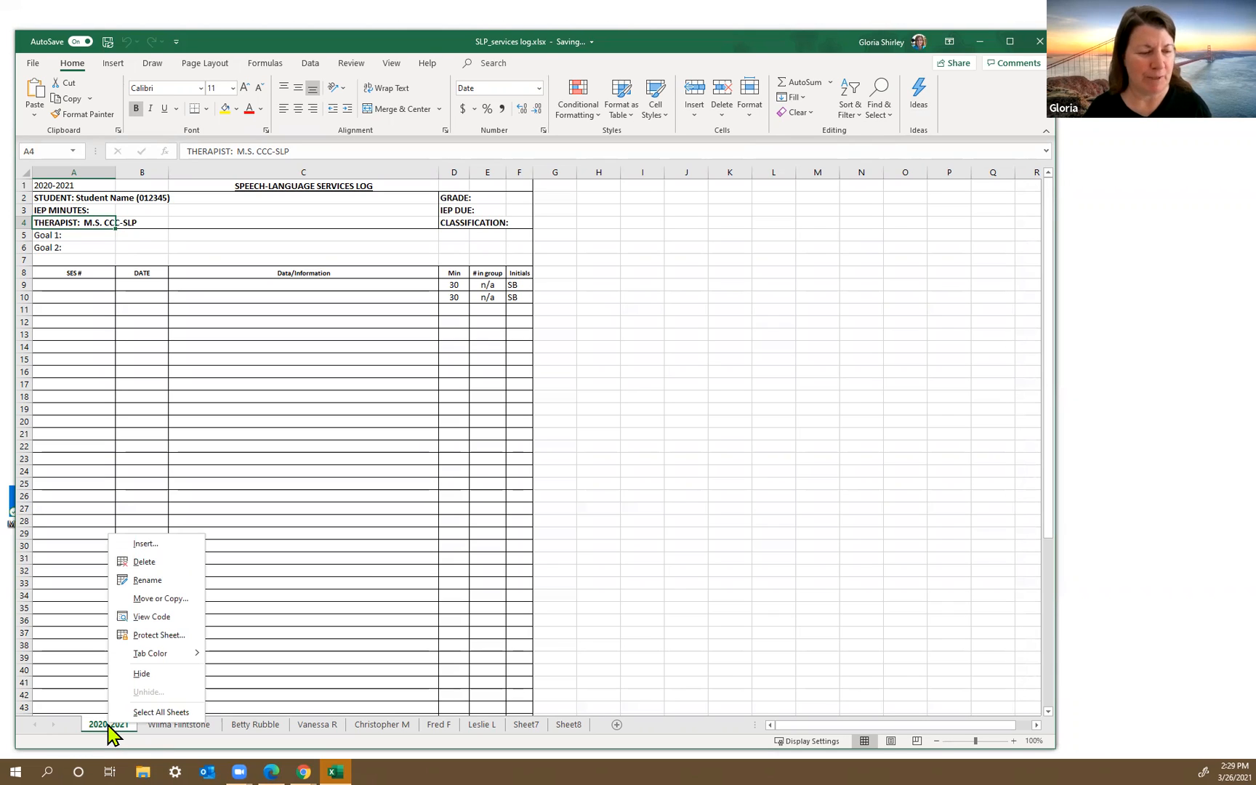
{"action": "left_click", "coordinate": [161, 599]}
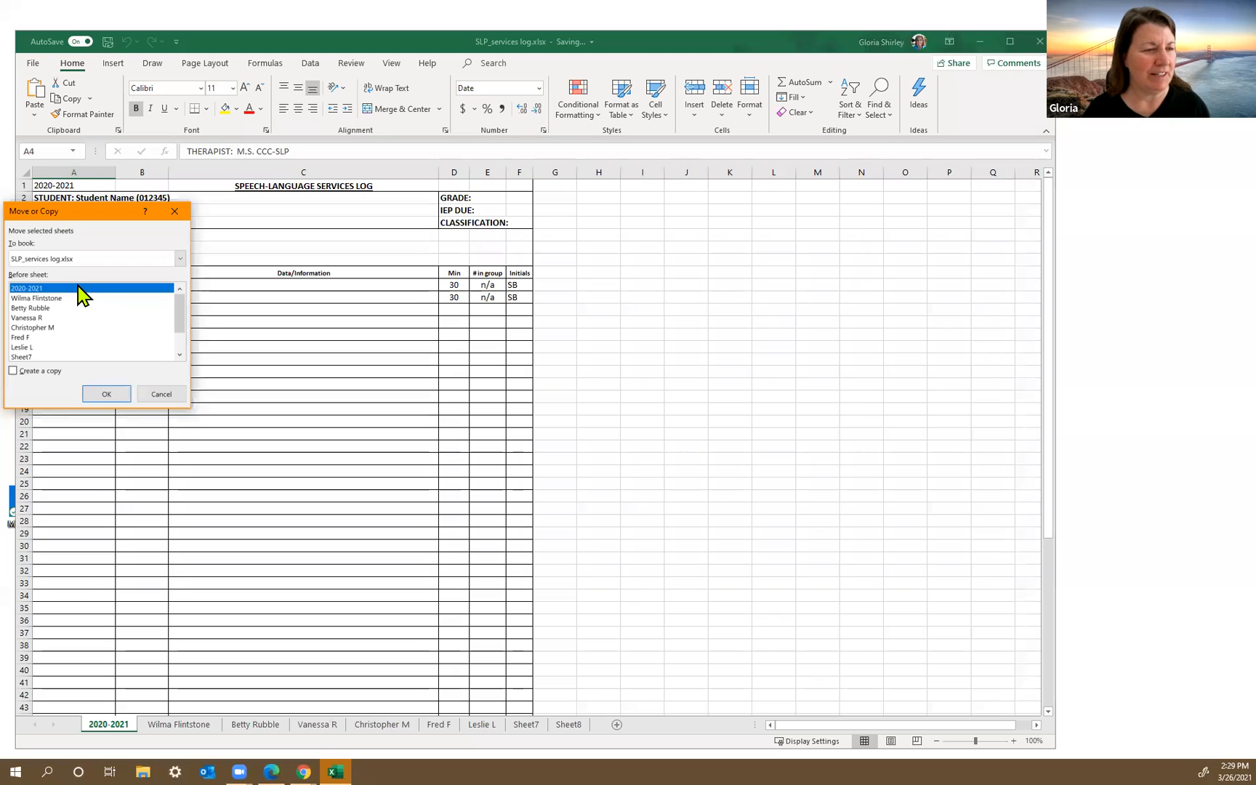
{"action": "left_click", "coordinate": [15, 372]}
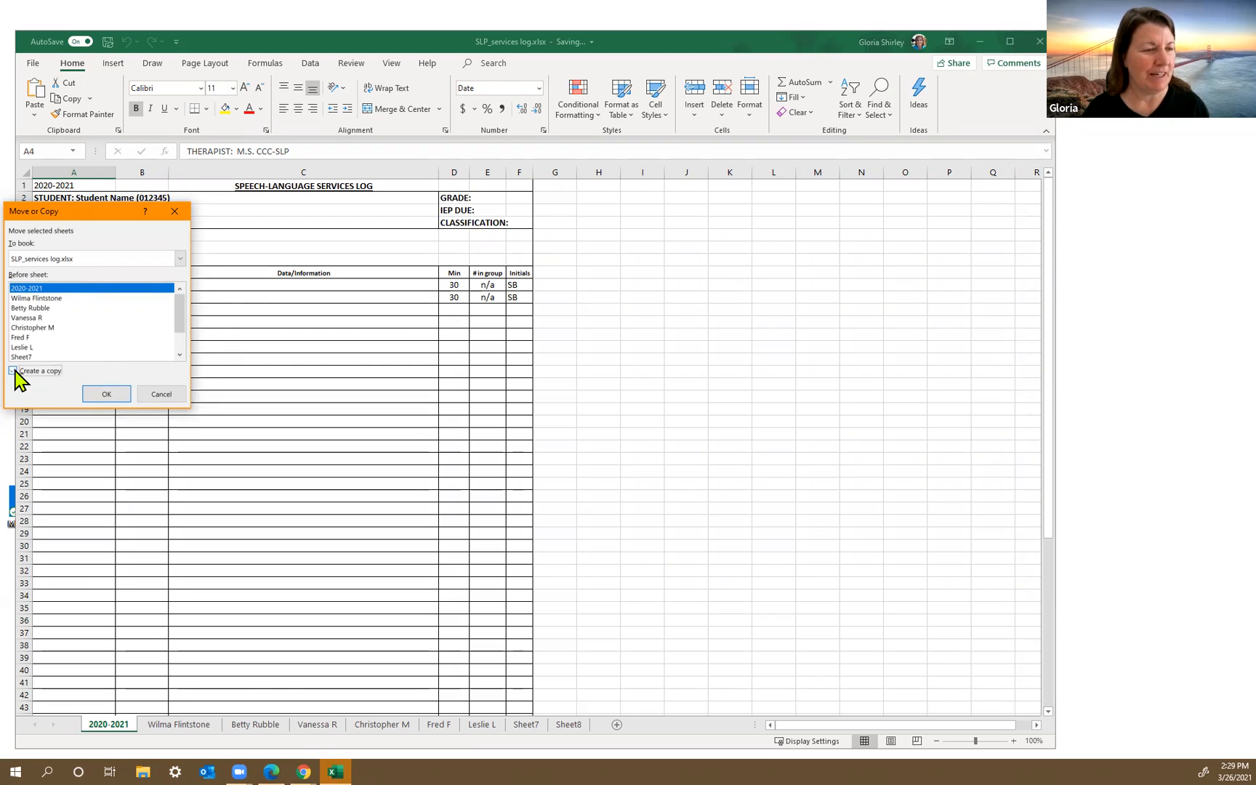
{"action": "left_click", "coordinate": [108, 393]}
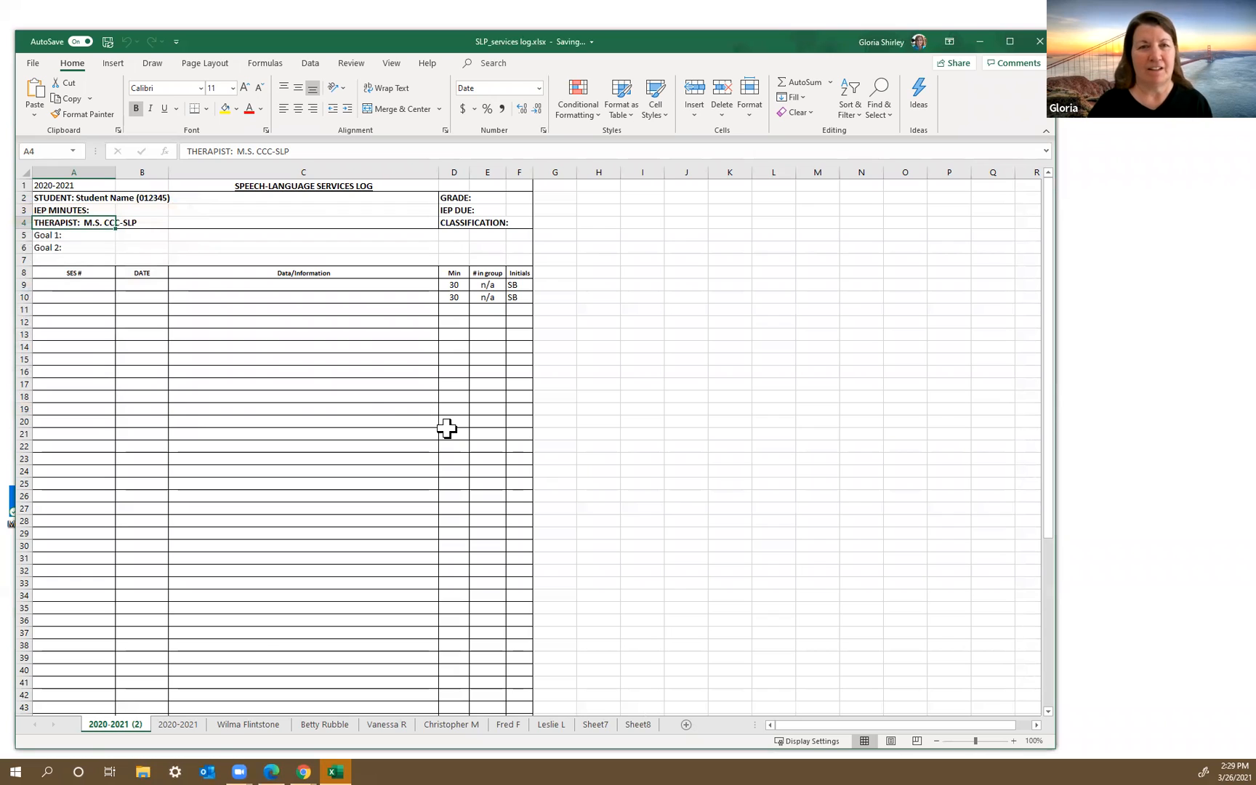
Step: Rename the copied sheet as Barney and move it directly after the 2020-2021 sheet
{"action": "right_click", "coordinate": [120, 727]}
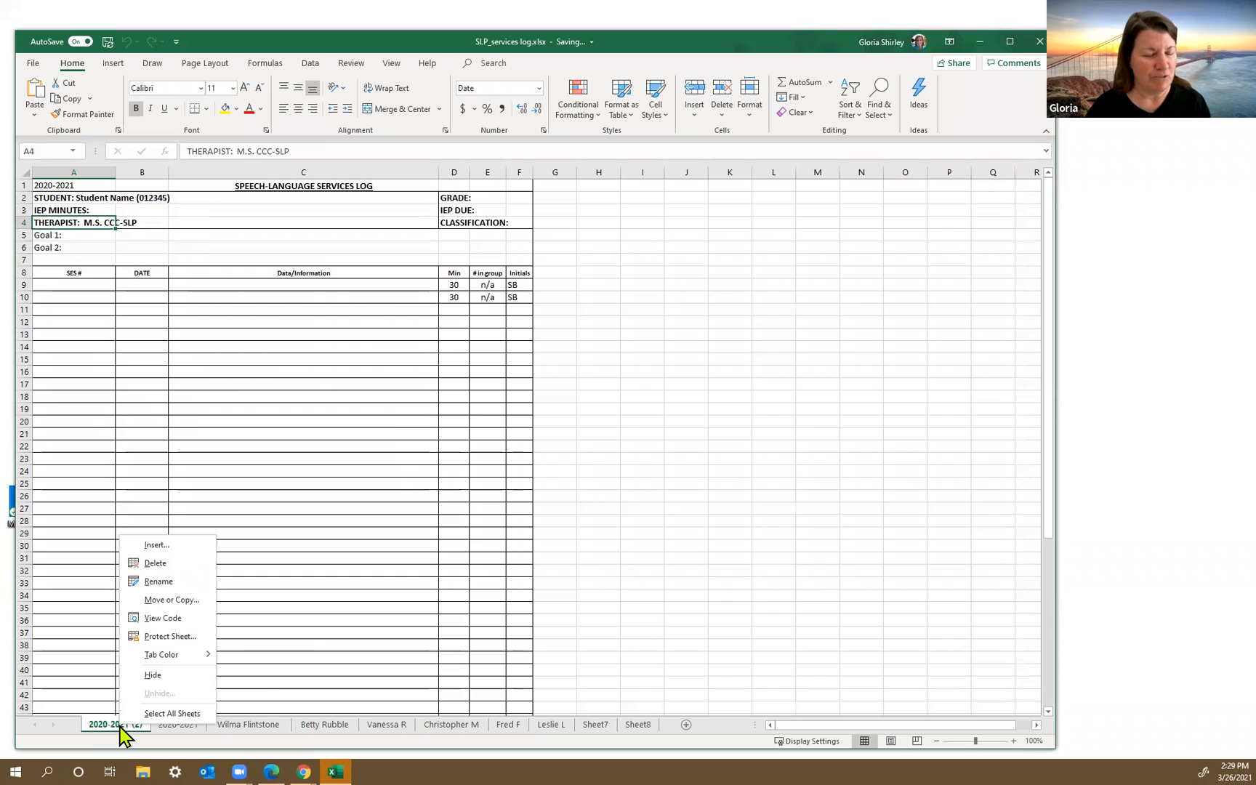
{"action": "left_click", "coordinate": [158, 581]}
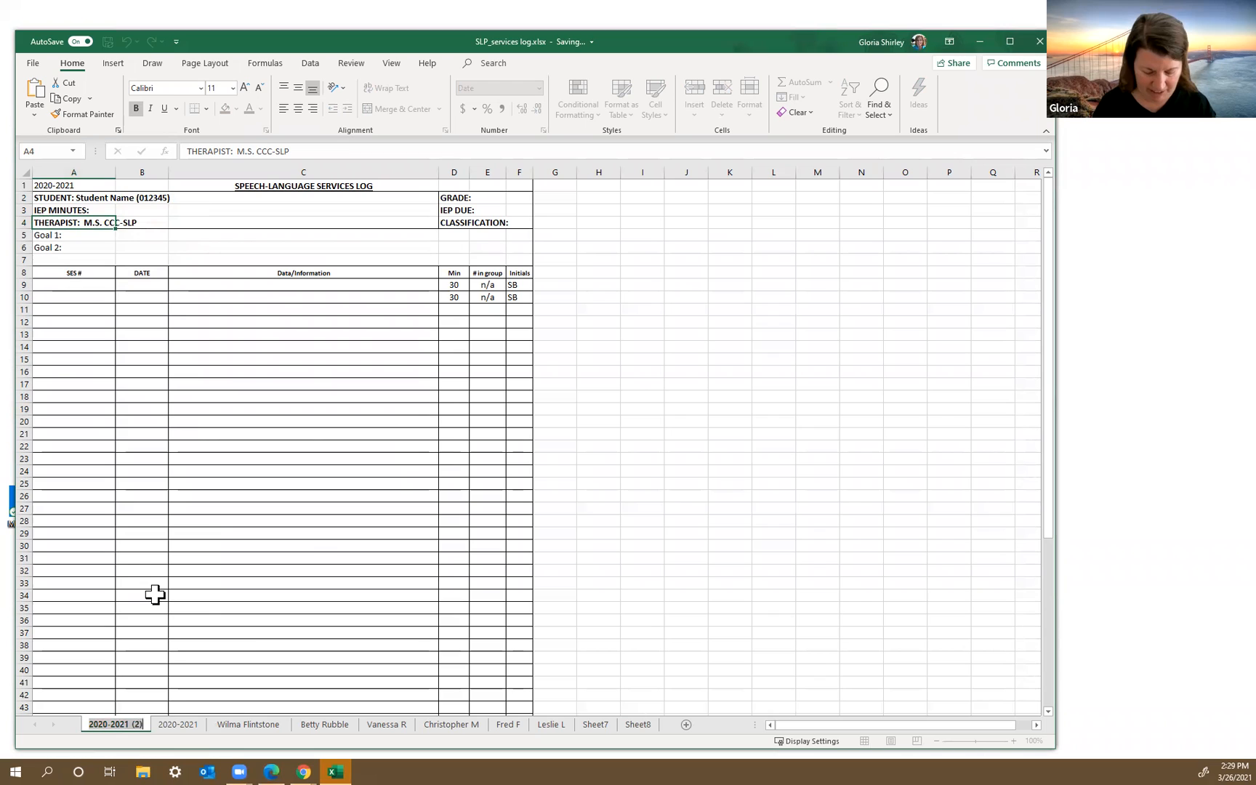
{"action": "type", "text": "Barnet"}
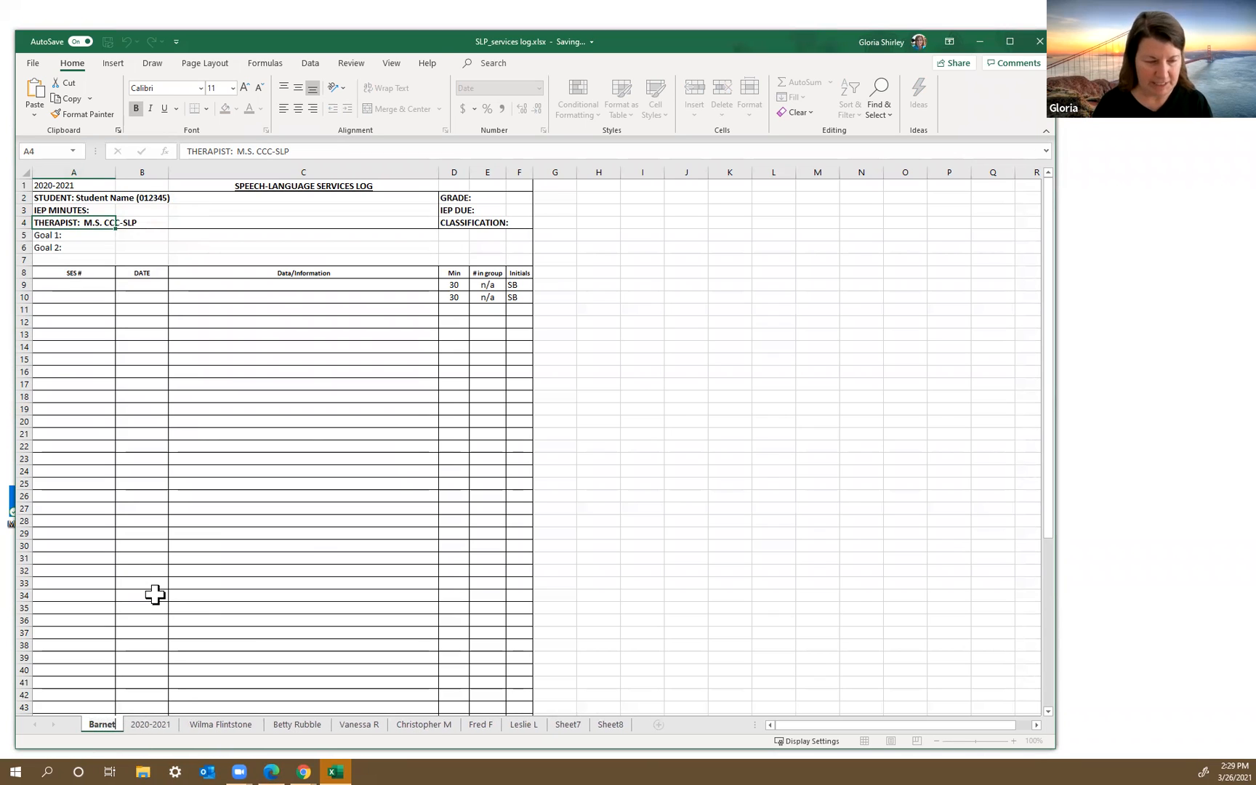
{"action": "key", "text": "BackSpace"}
{"action": "type", "text": "y"}
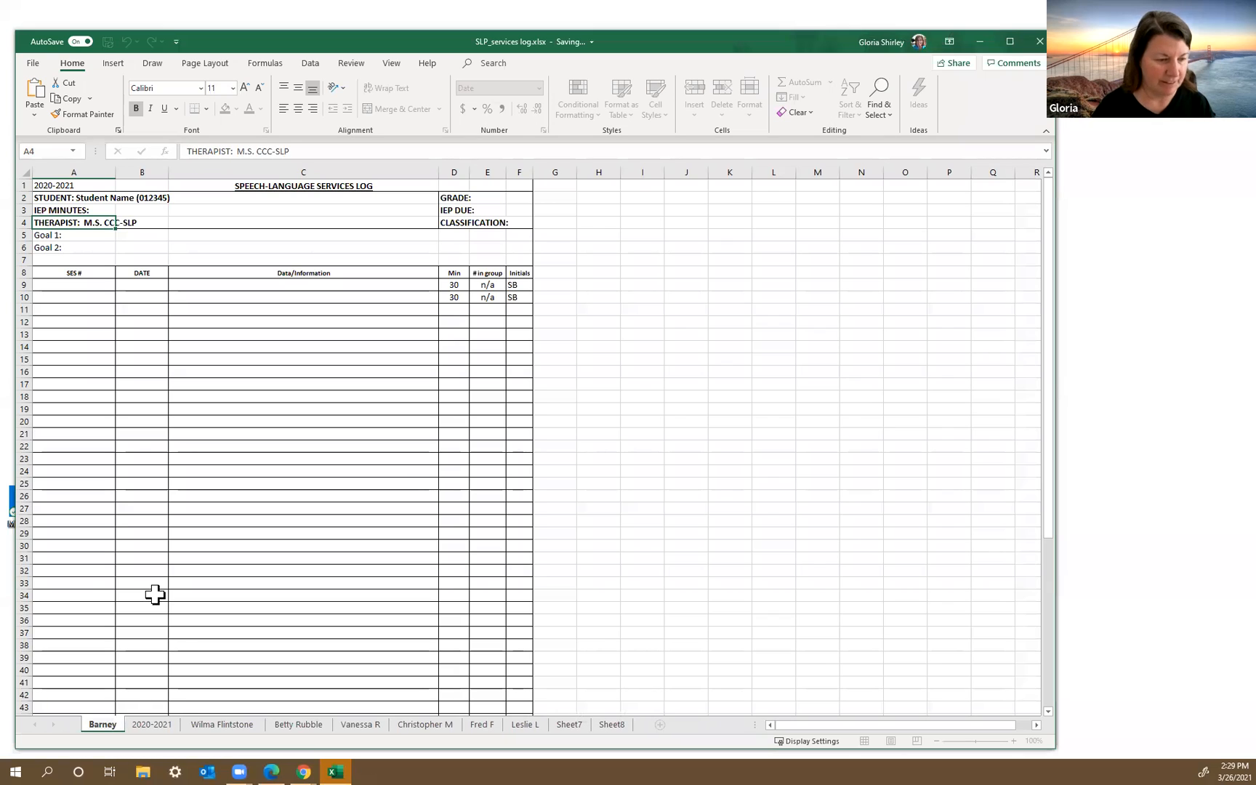
{"action": "key", "text": "Return"}
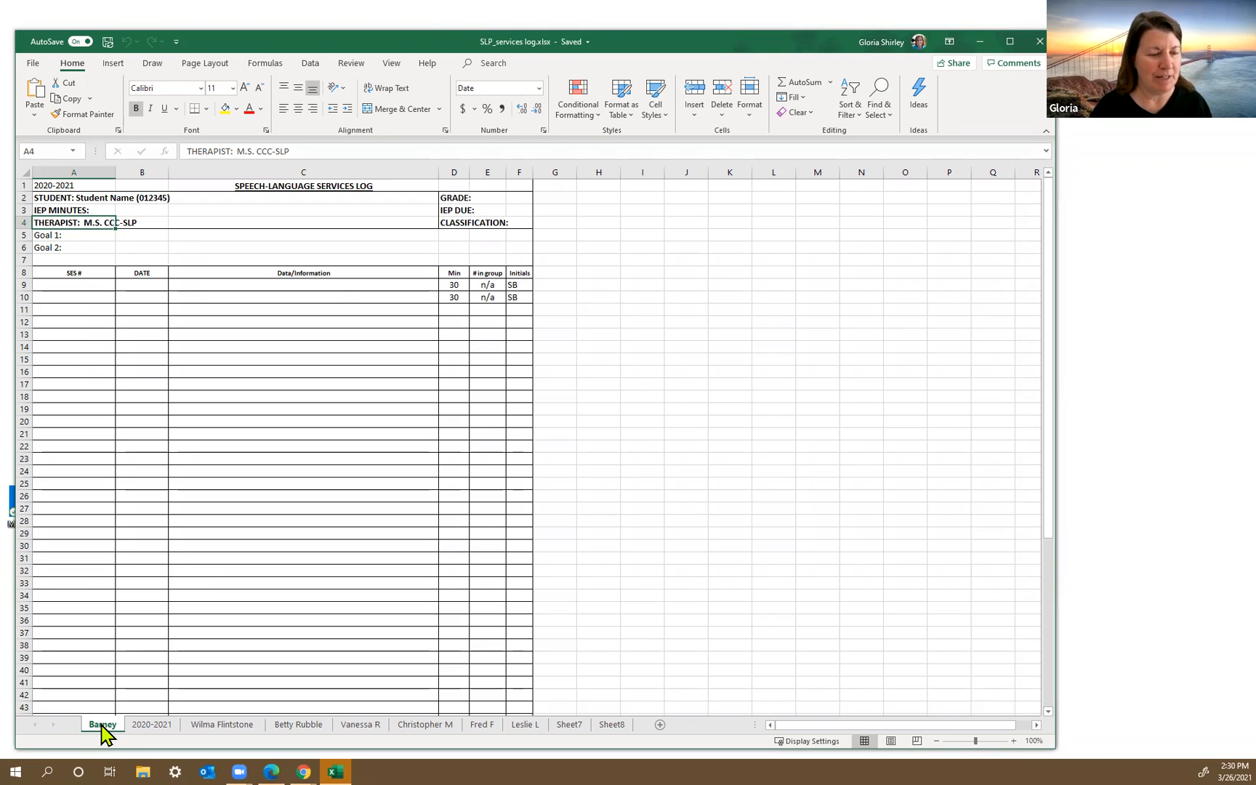
{"action": "left_click_drag", "start_coordinate": [102, 733], "coordinate": [264, 727]}
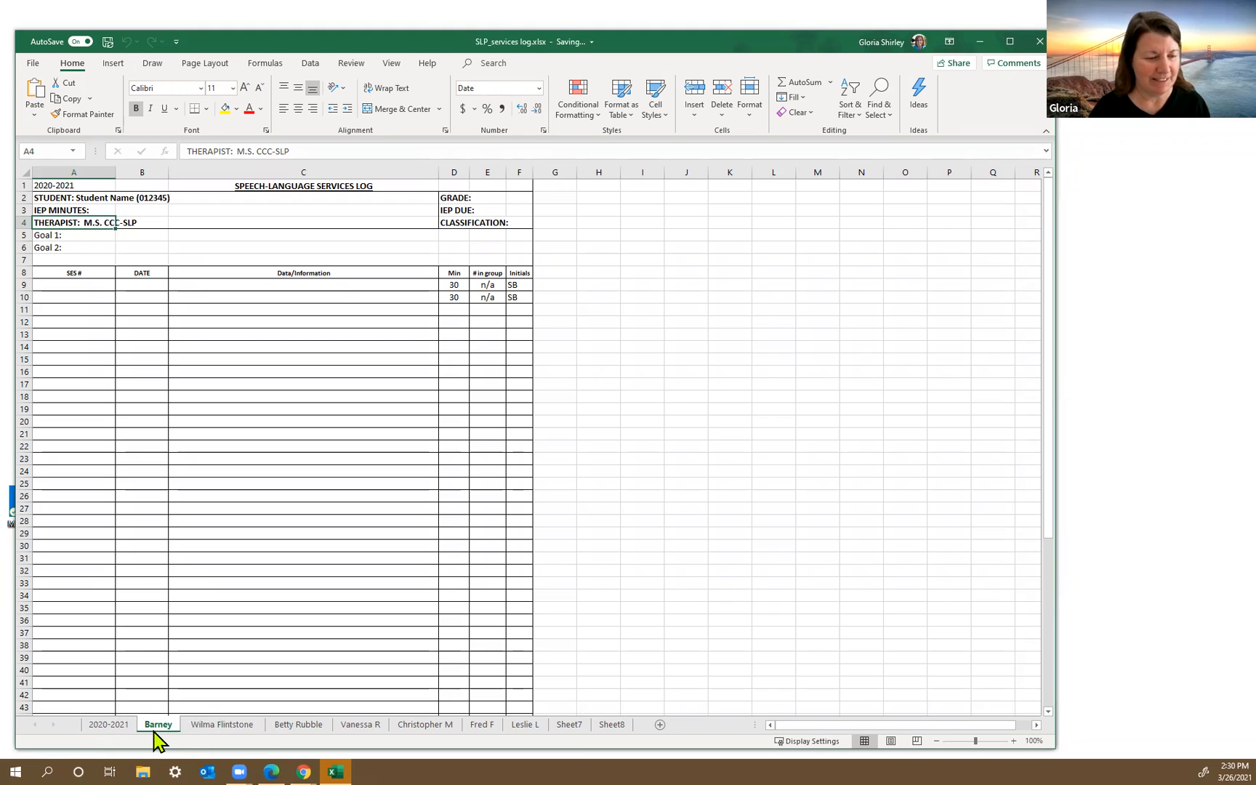
Step: Set the tab color to standard green for the Wilma Flintstone sheet and the sheet directly after Betty Rubble
{"action": "left_click", "coordinate": [203, 726]}
{"action": "right_click", "coordinate": [203, 725]}
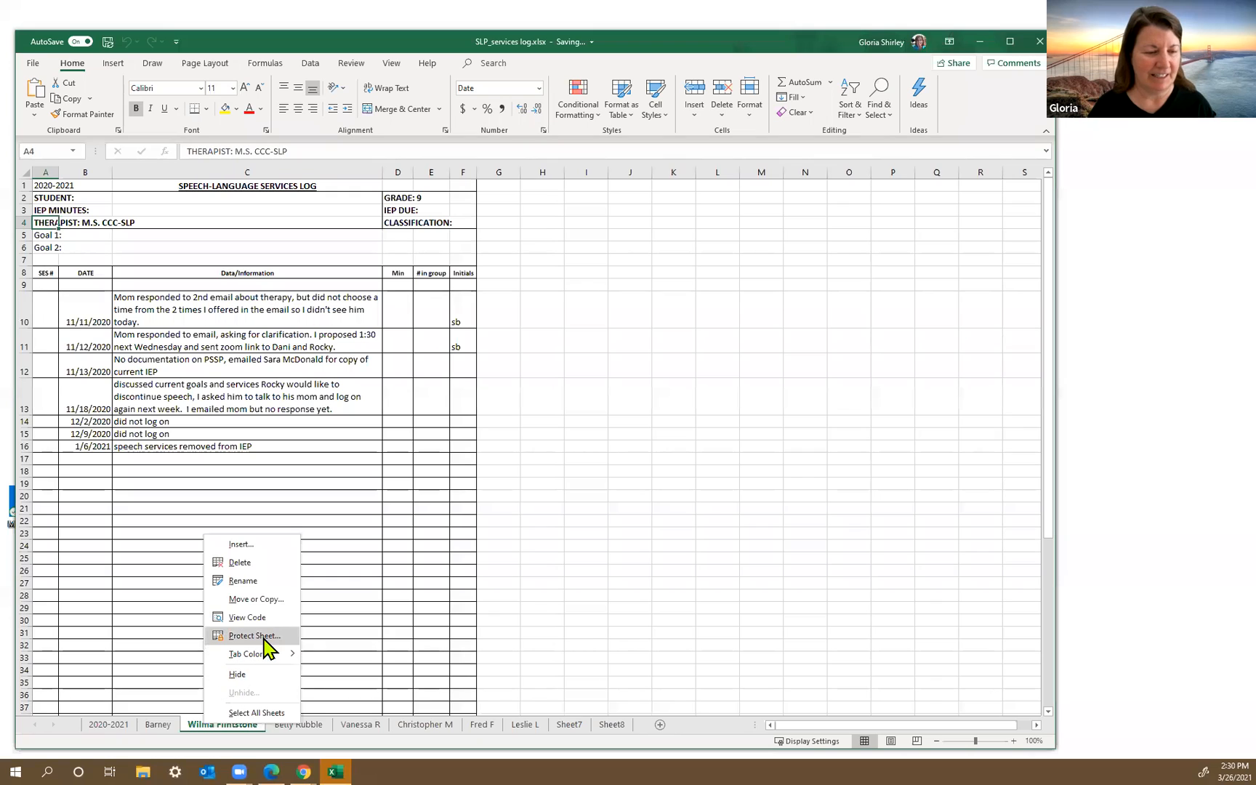
{"action": "mouse_move", "coordinate": [290, 658]}
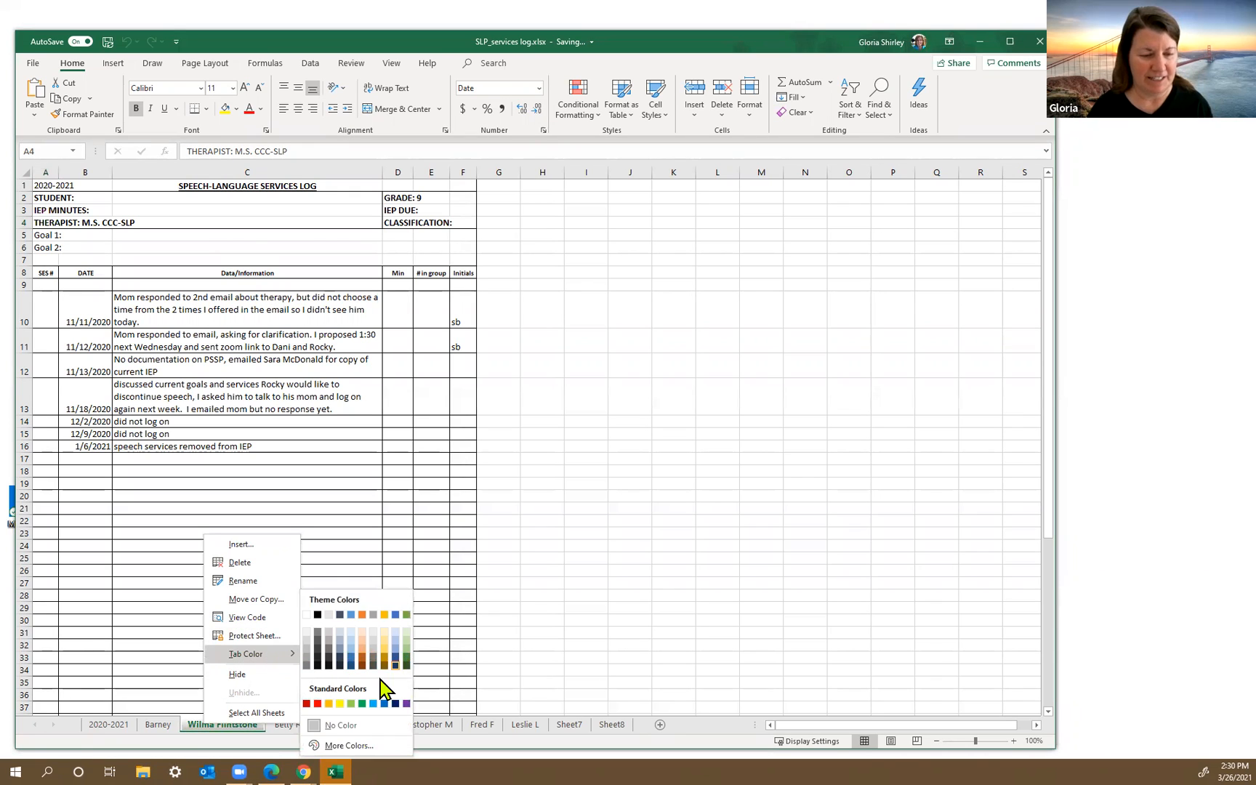
{"action": "left_click", "coordinate": [364, 703]}
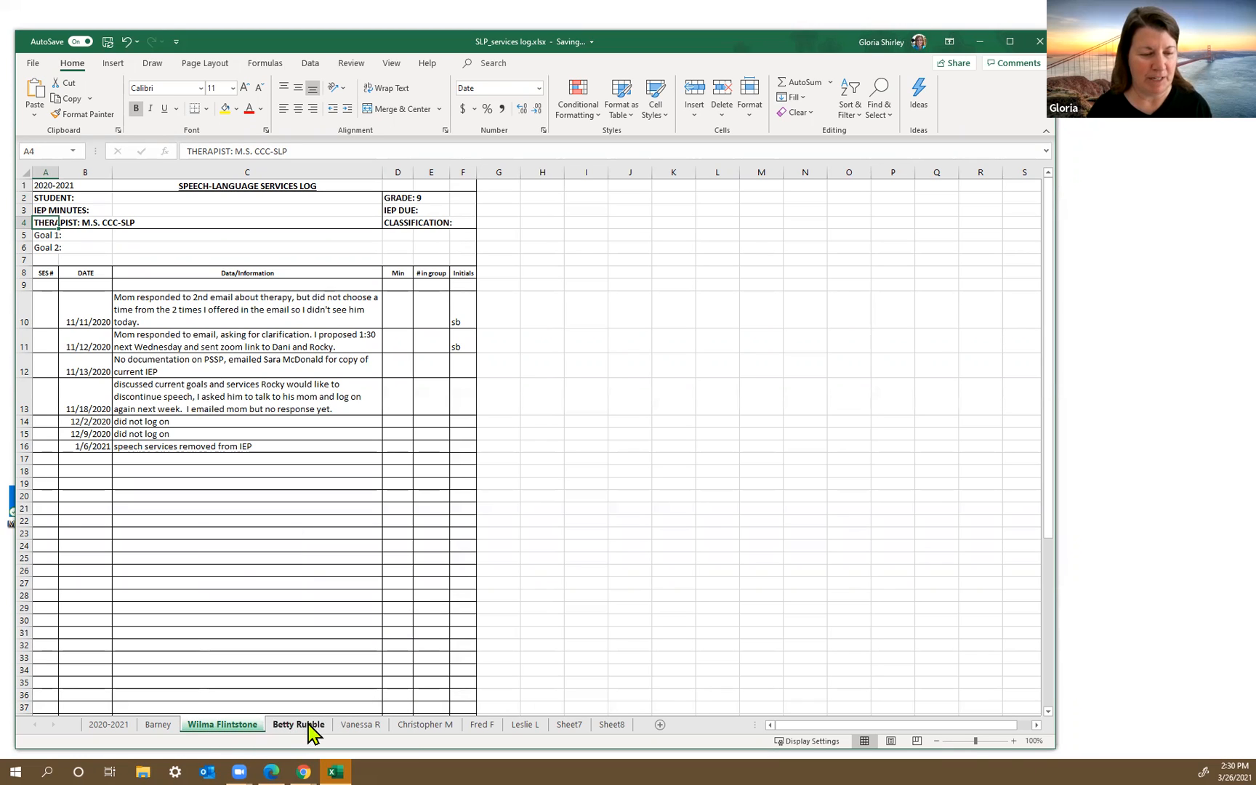
{"action": "right_click", "coordinate": [351, 727]}
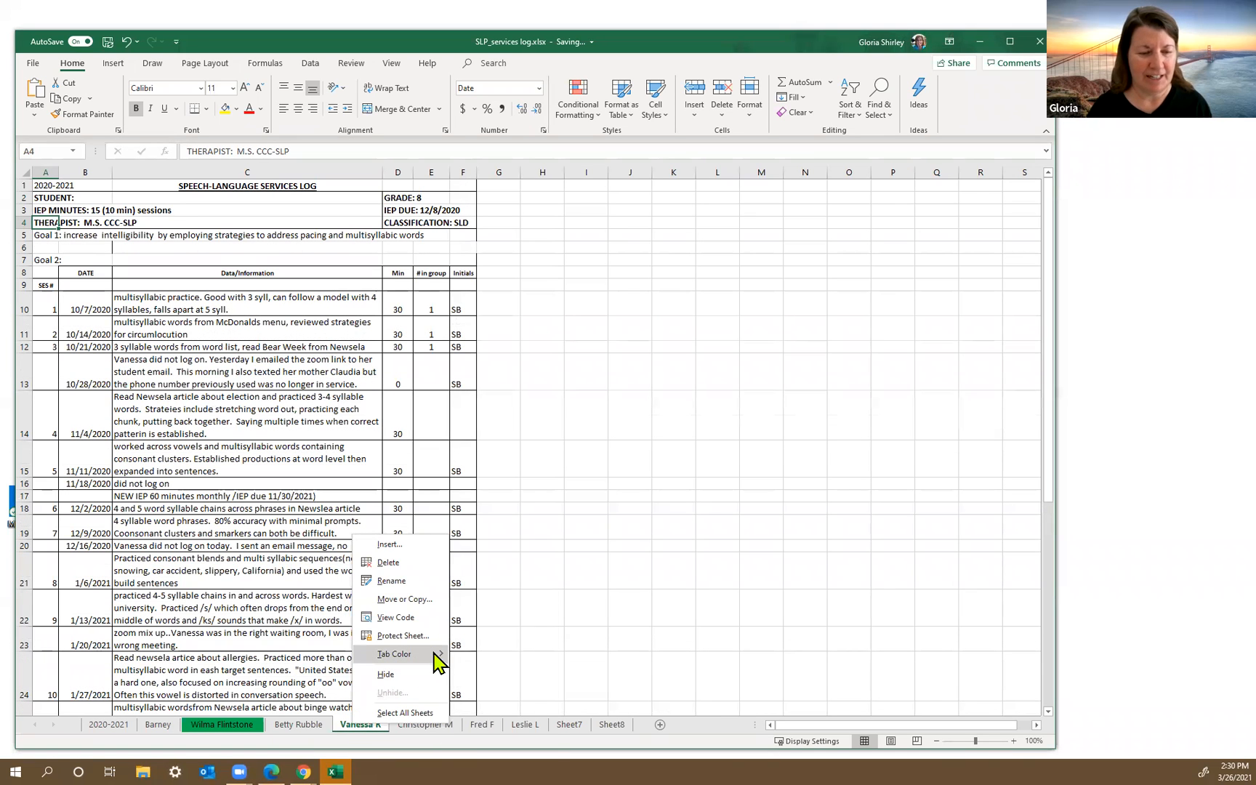
{"action": "mouse_move", "coordinate": [428, 654]}
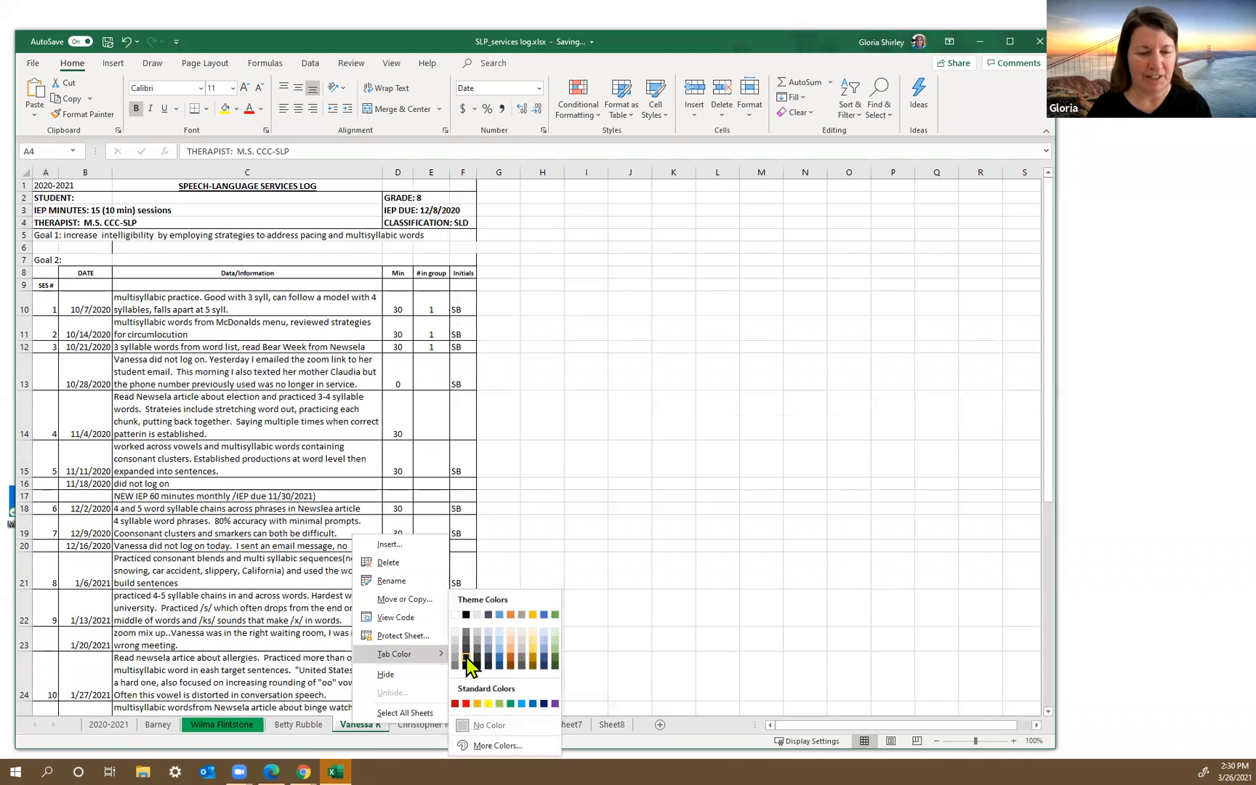
{"action": "left_click", "coordinate": [511, 703]}
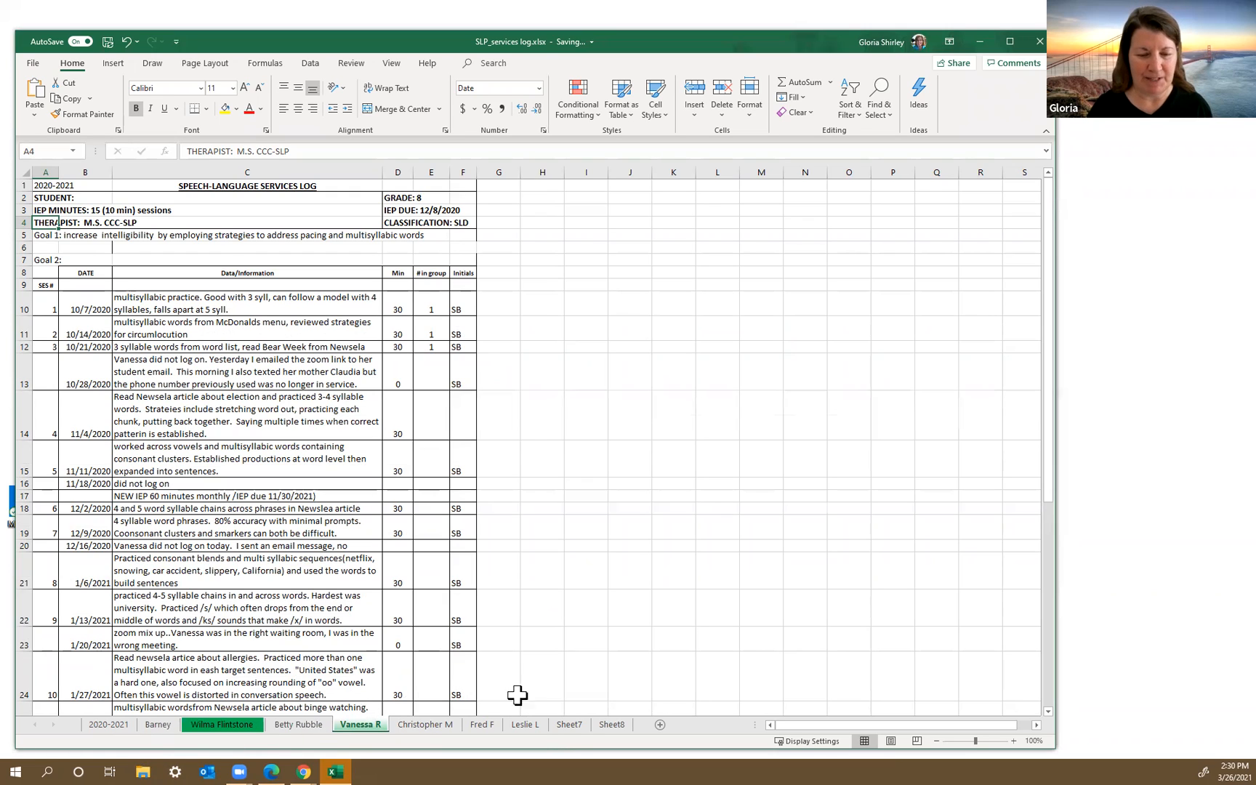
Step: Delete the empty sheets Sheet7 and Sheet8 from the workbook
{"action": "right_click", "coordinate": [567, 727]}
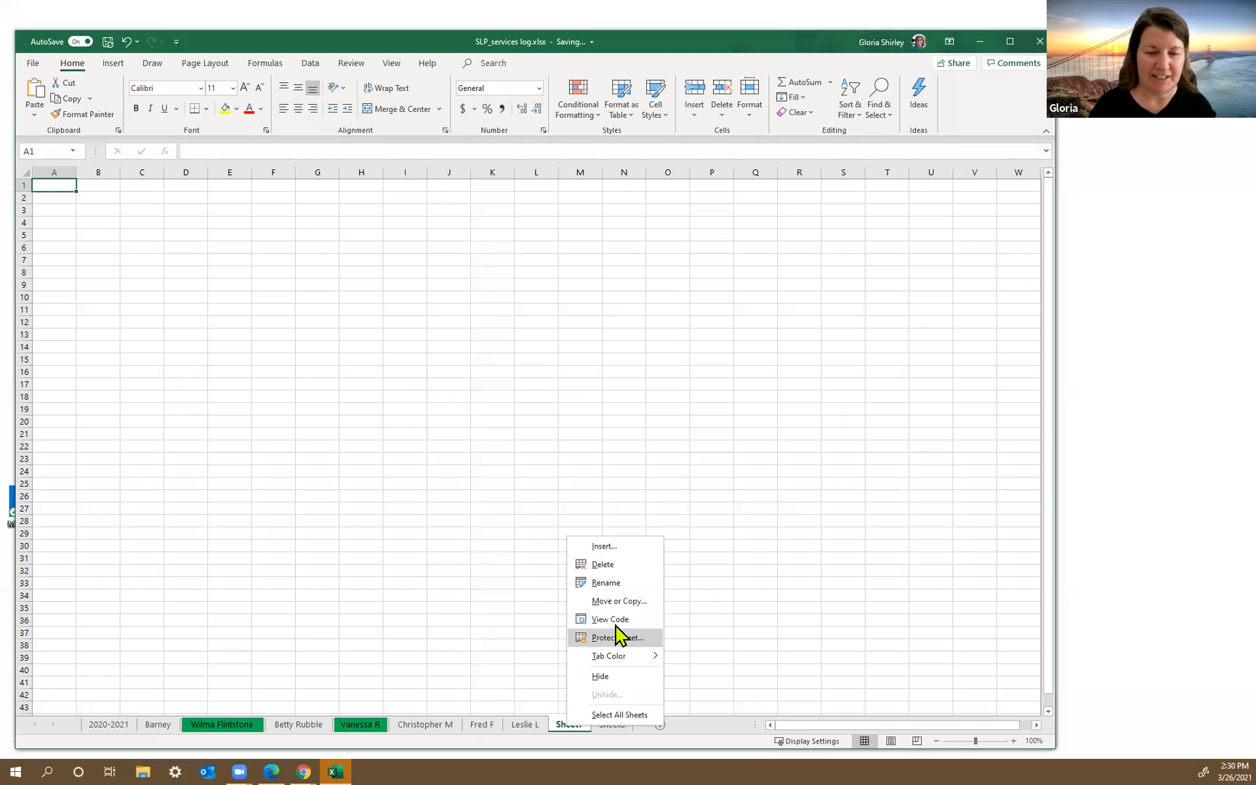
{"action": "left_click", "coordinate": [617, 565]}
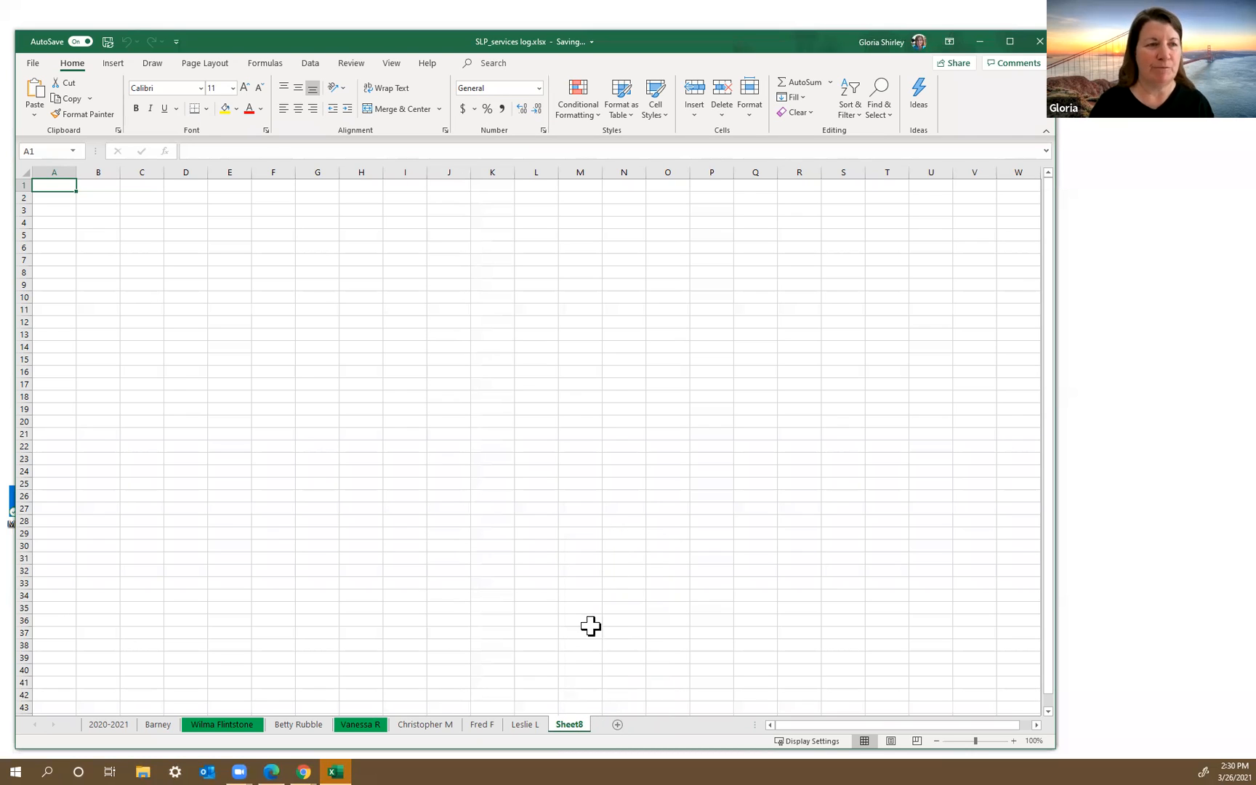
{"action": "right_click", "coordinate": [576, 725]}
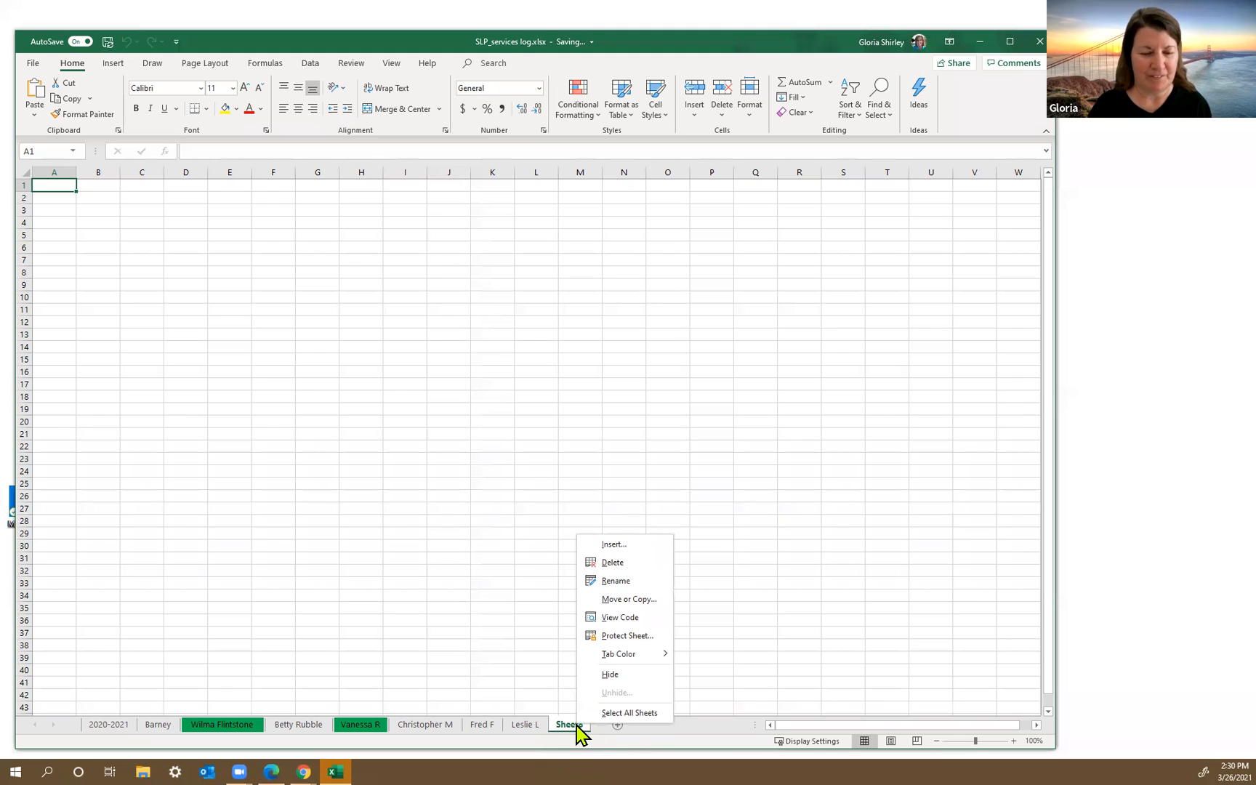
{"action": "left_click", "coordinate": [632, 562]}
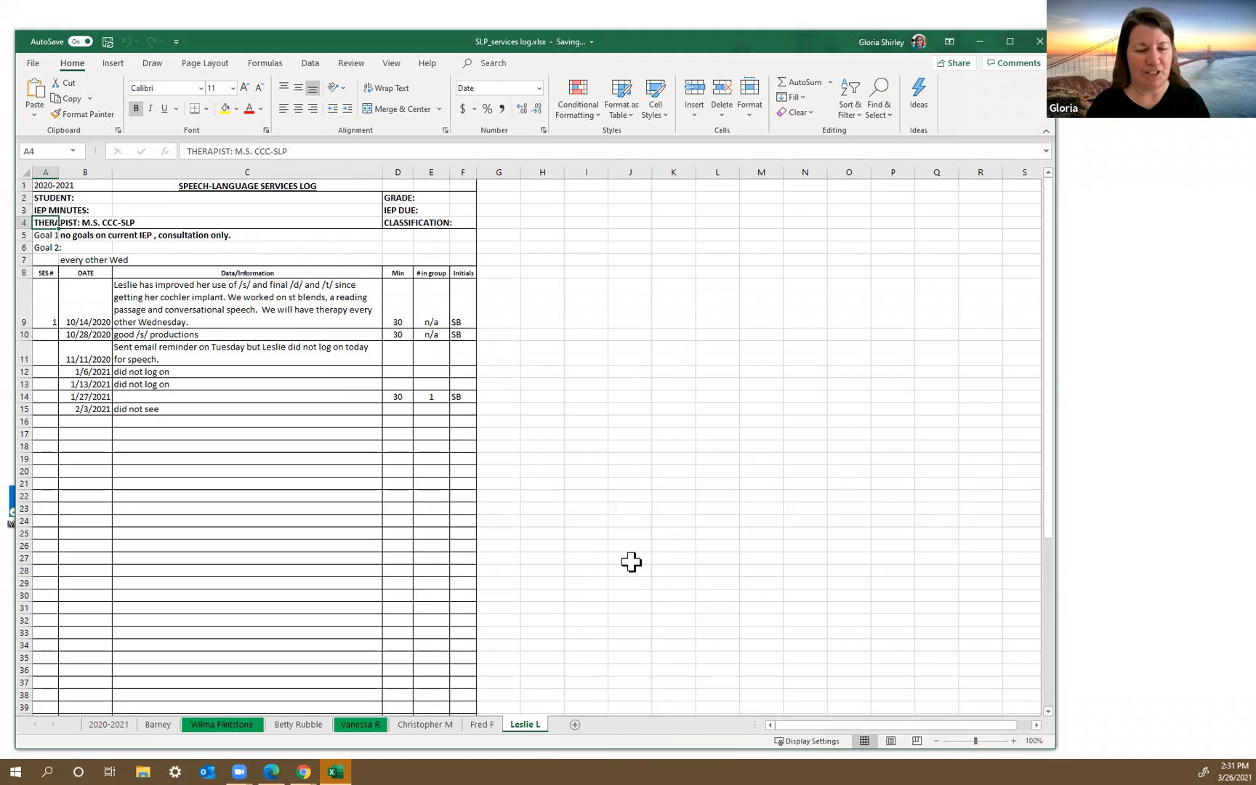
{"action": "right_click", "coordinate": [482, 726]}
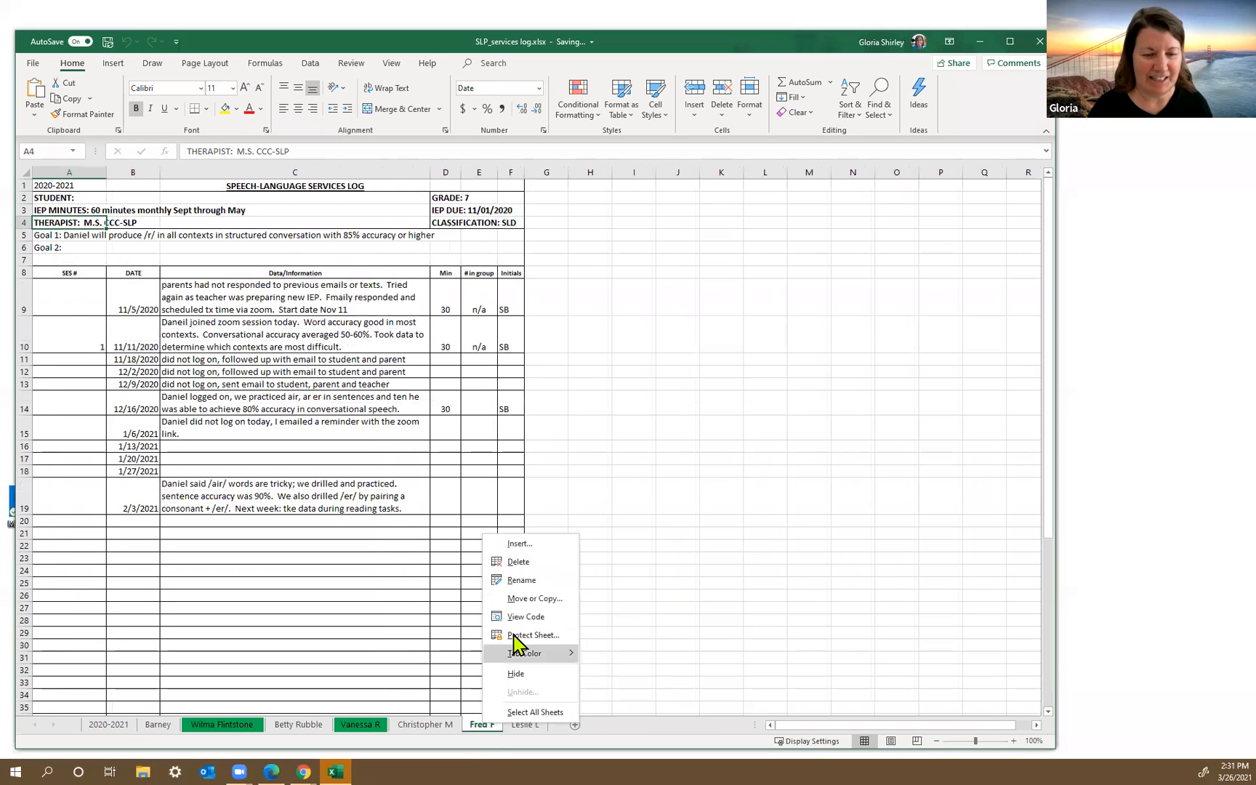
{"action": "left_click", "coordinate": [527, 563]}
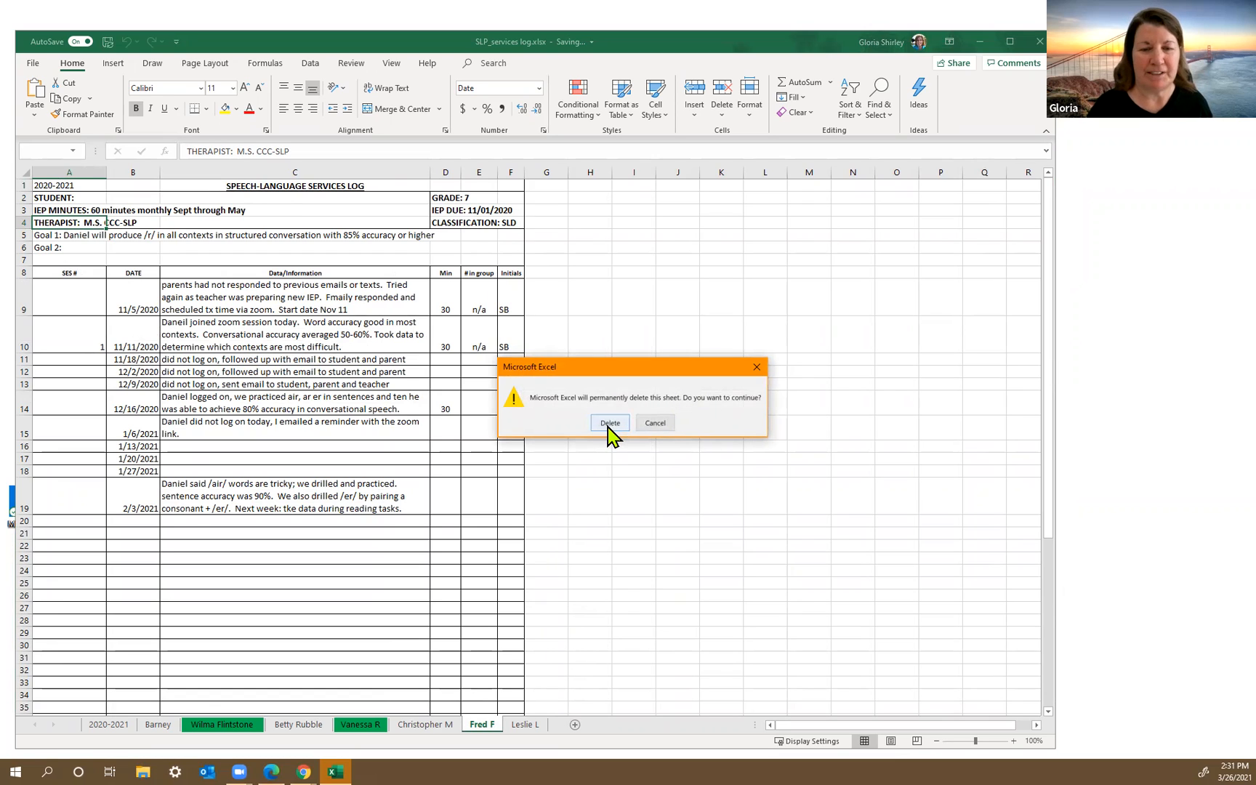
{"action": "left_click", "coordinate": [656, 425]}
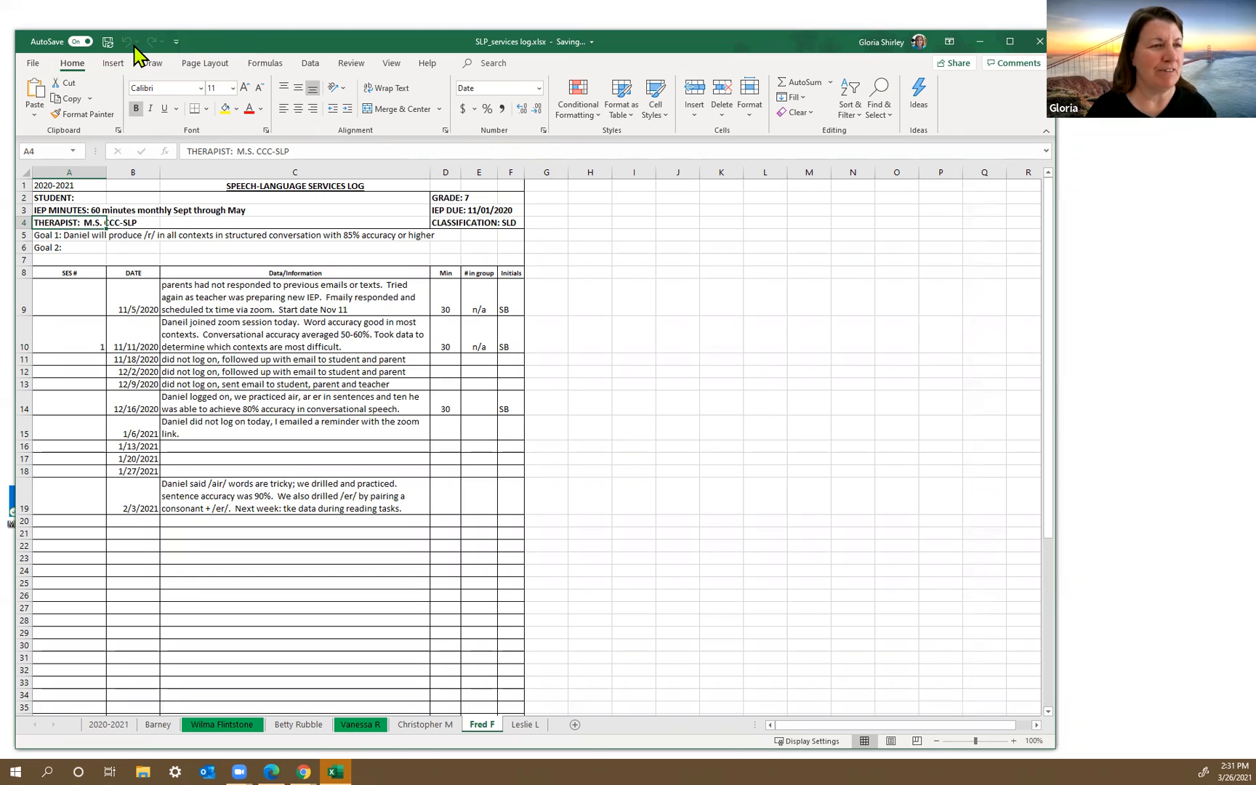
Step: Examine the recent workbooks list and the file options offered for the pinned SLP_blank_Data Sheet (2).xlsx
{"action": "left_click", "coordinate": [29, 65]}
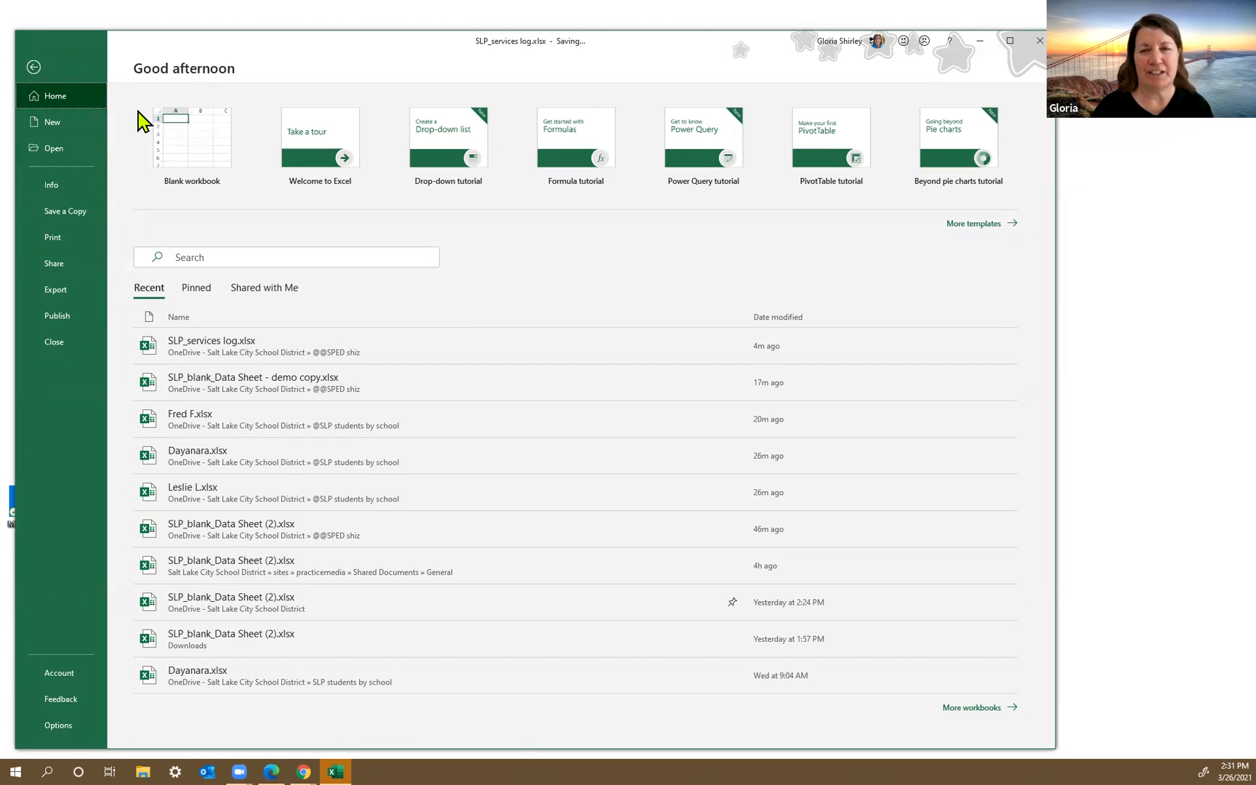
{"action": "left_click", "coordinate": [53, 150]}
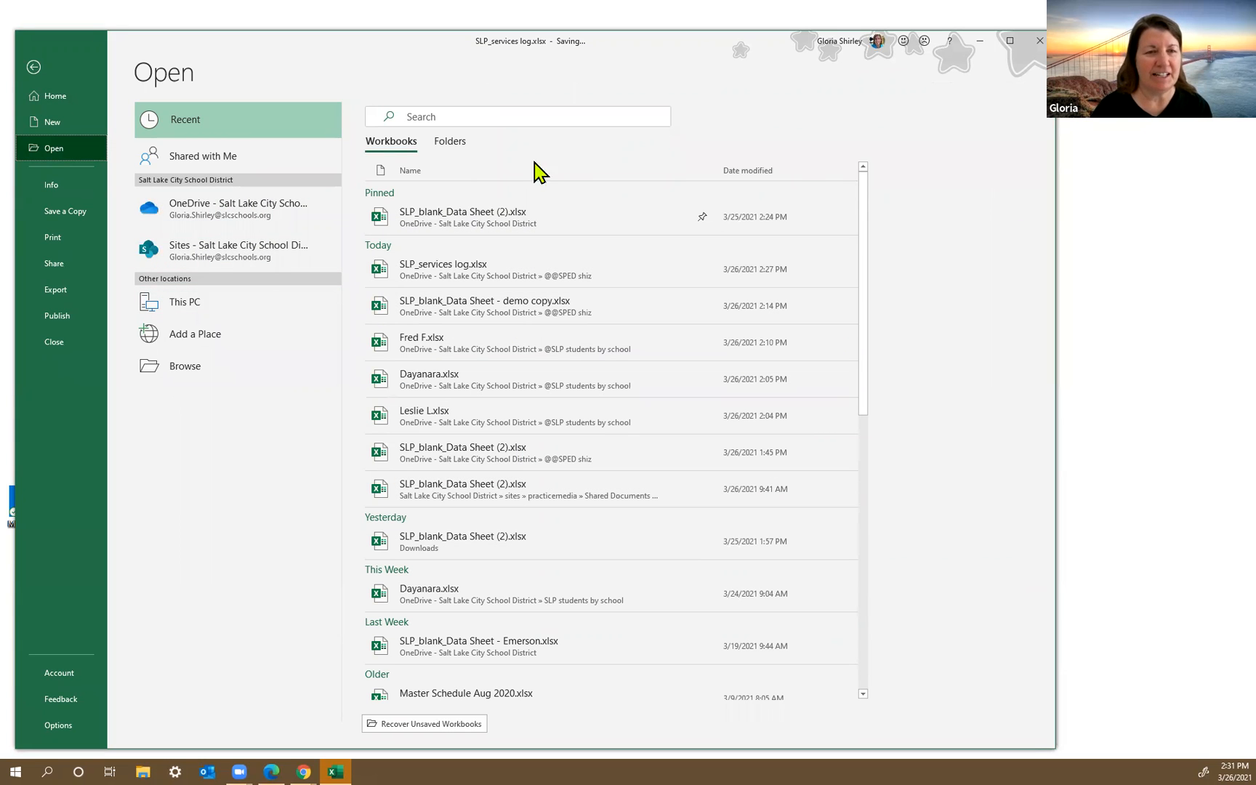
{"action": "left_click", "coordinate": [33, 68]}
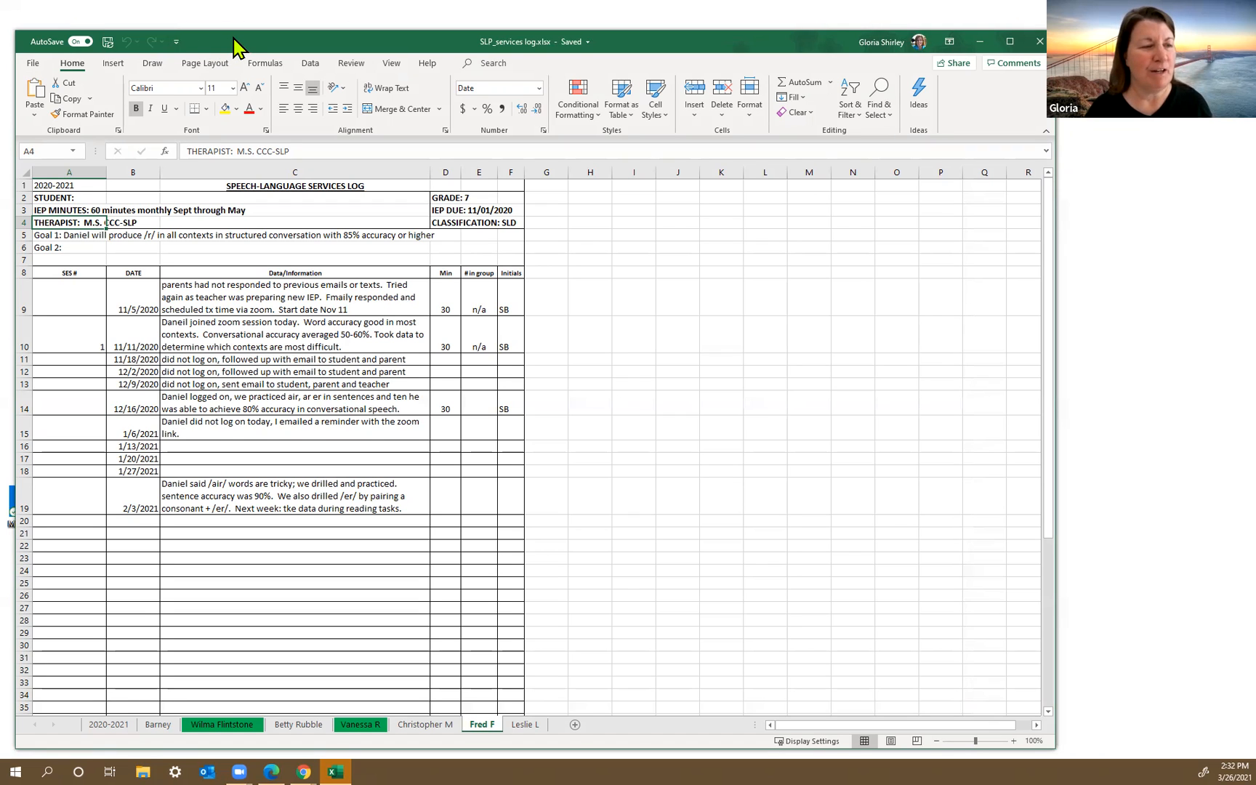
{"action": "left_click_drag", "start_coordinate": [181, 32], "coordinate": [184, 28]}
{"action": "left_click", "coordinate": [35, 61]}
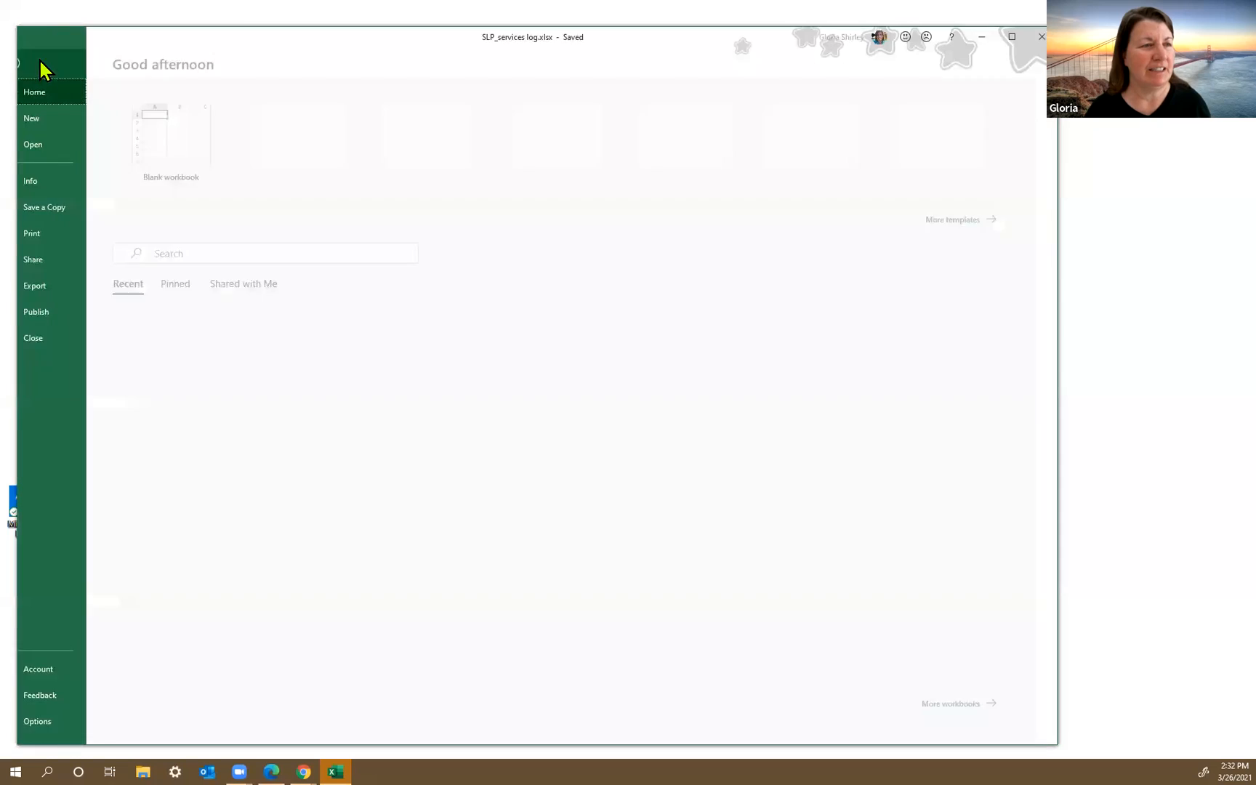
{"action": "left_click", "coordinate": [56, 143]}
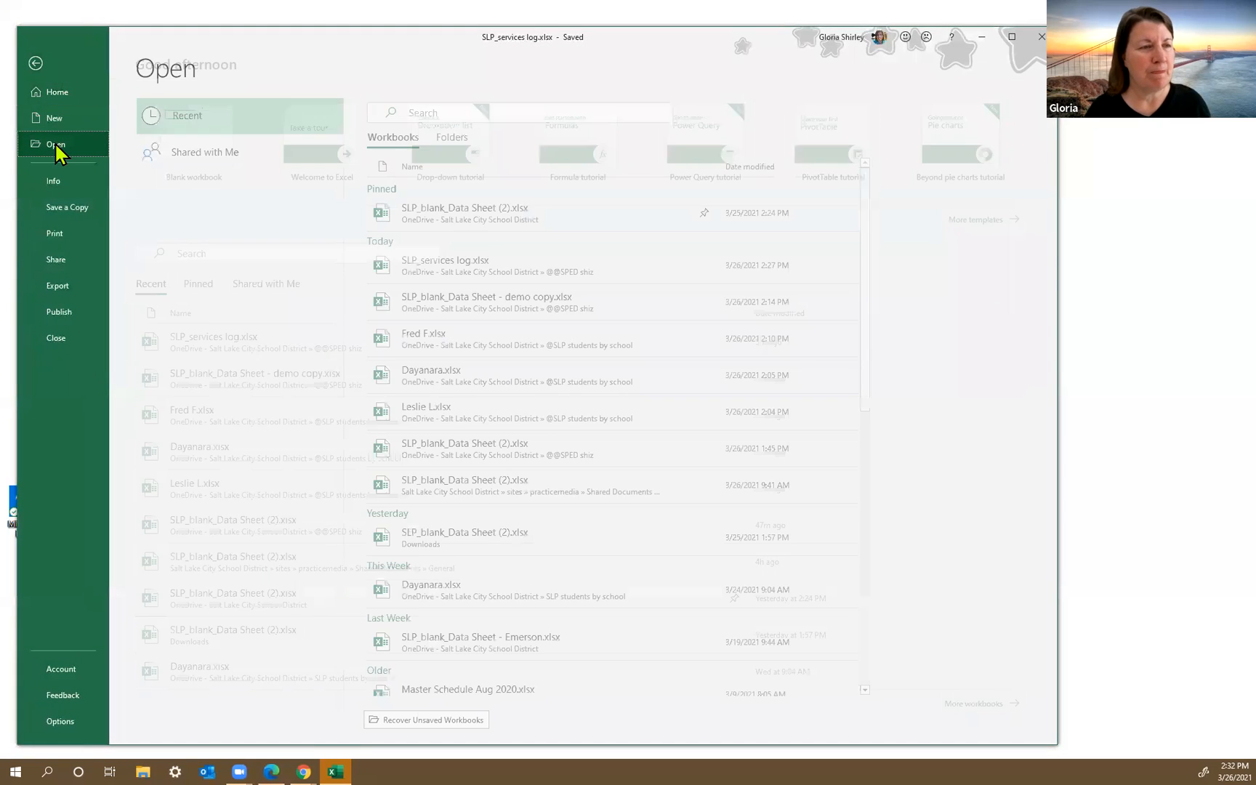
{"action": "left_click", "coordinate": [198, 116]}
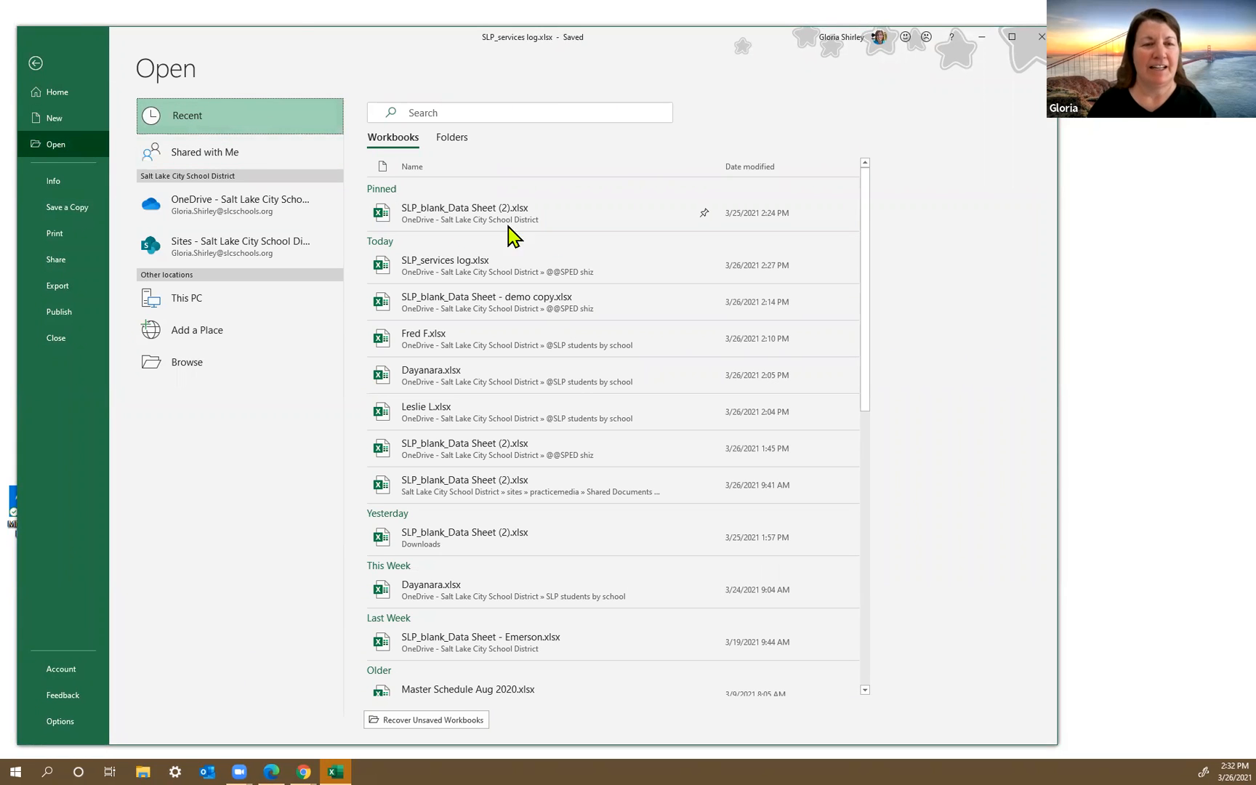
{"action": "right_click", "coordinate": [465, 212]}
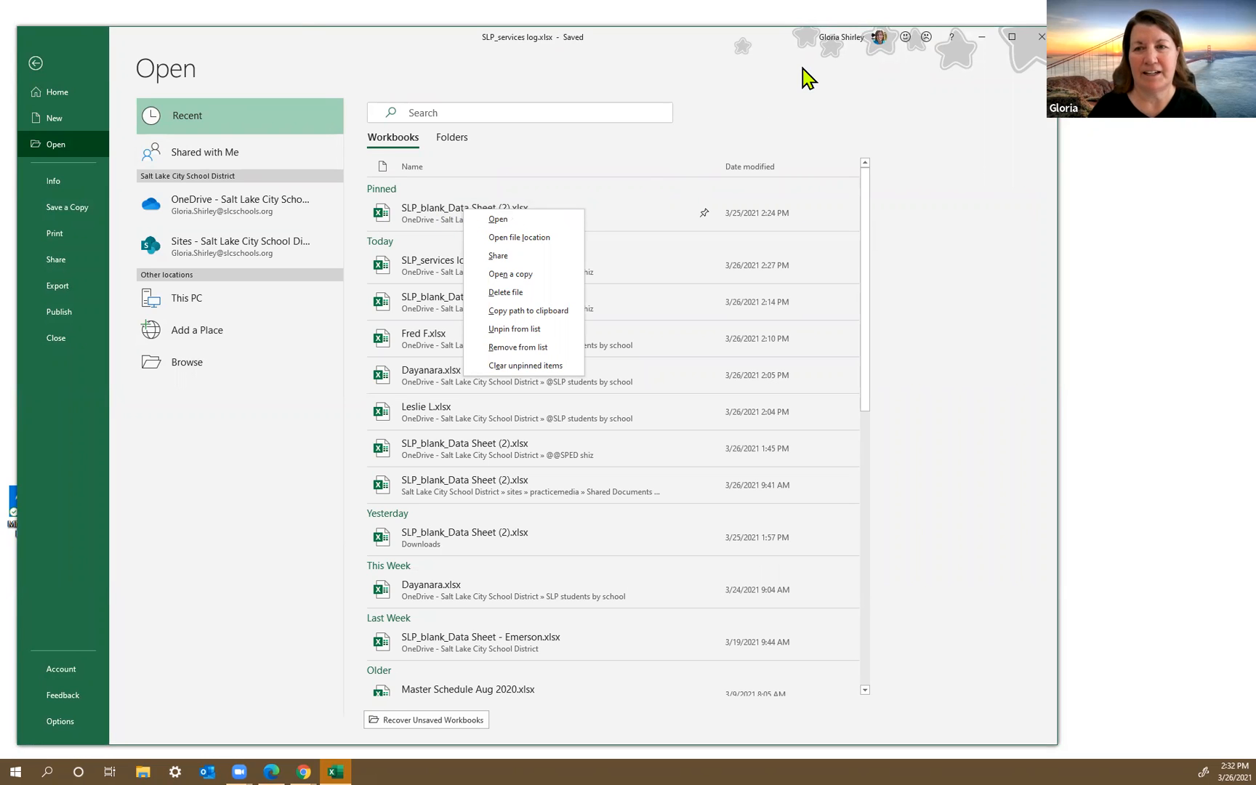
{"action": "left_click", "coordinate": [903, 89]}
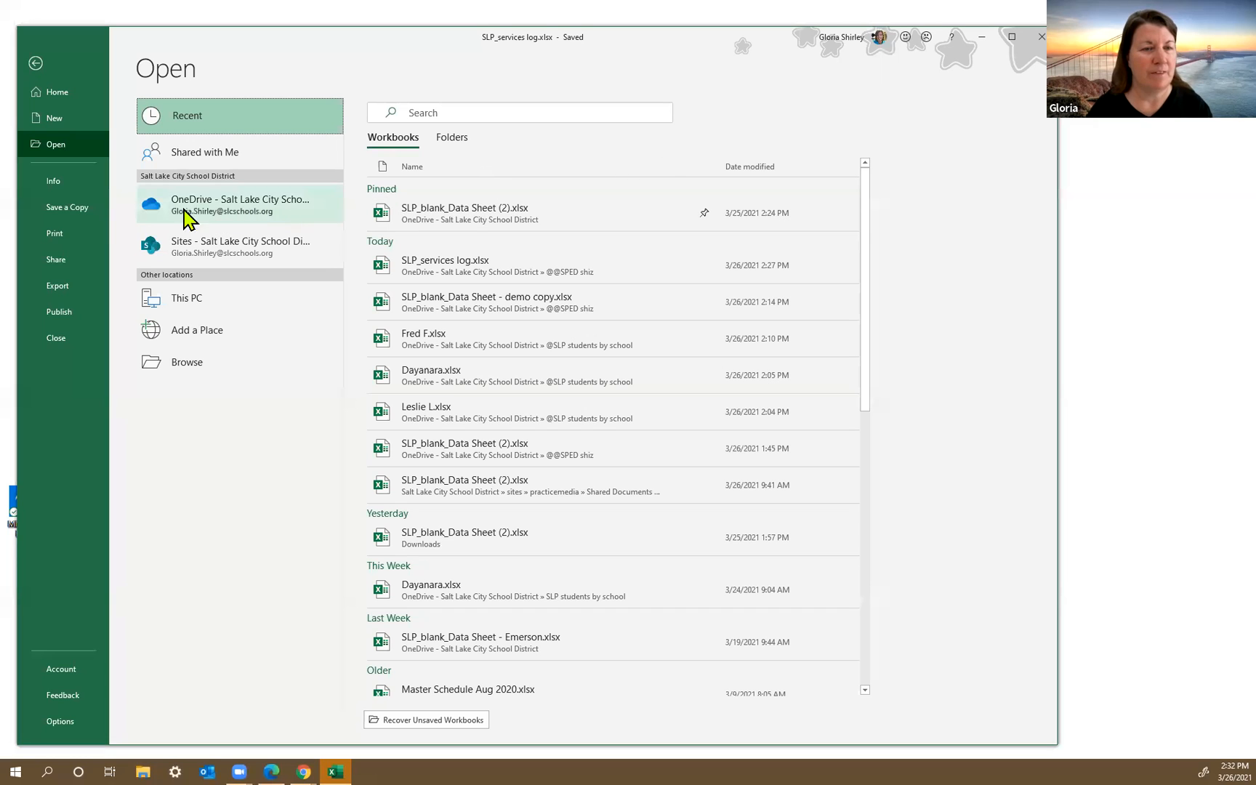
{"action": "left_click", "coordinate": [60, 210]}
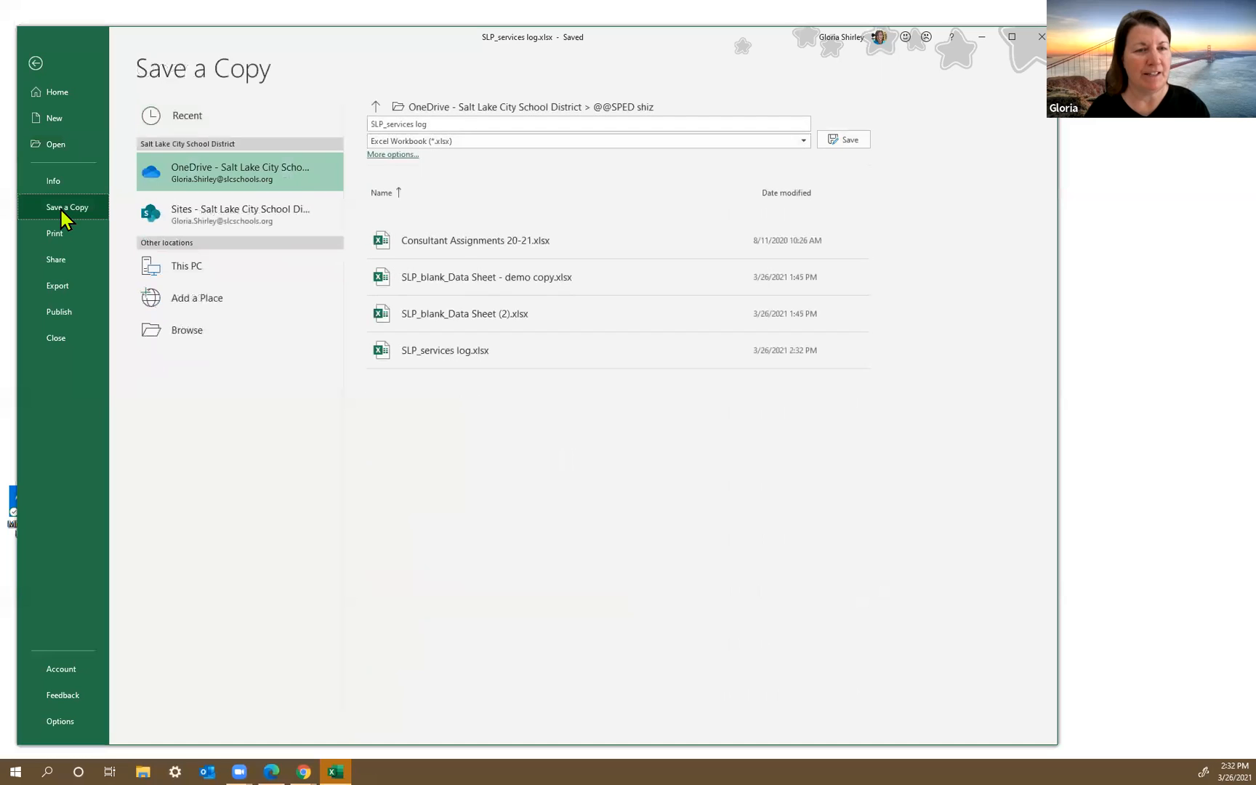
{"action": "left_click", "coordinate": [462, 314]}
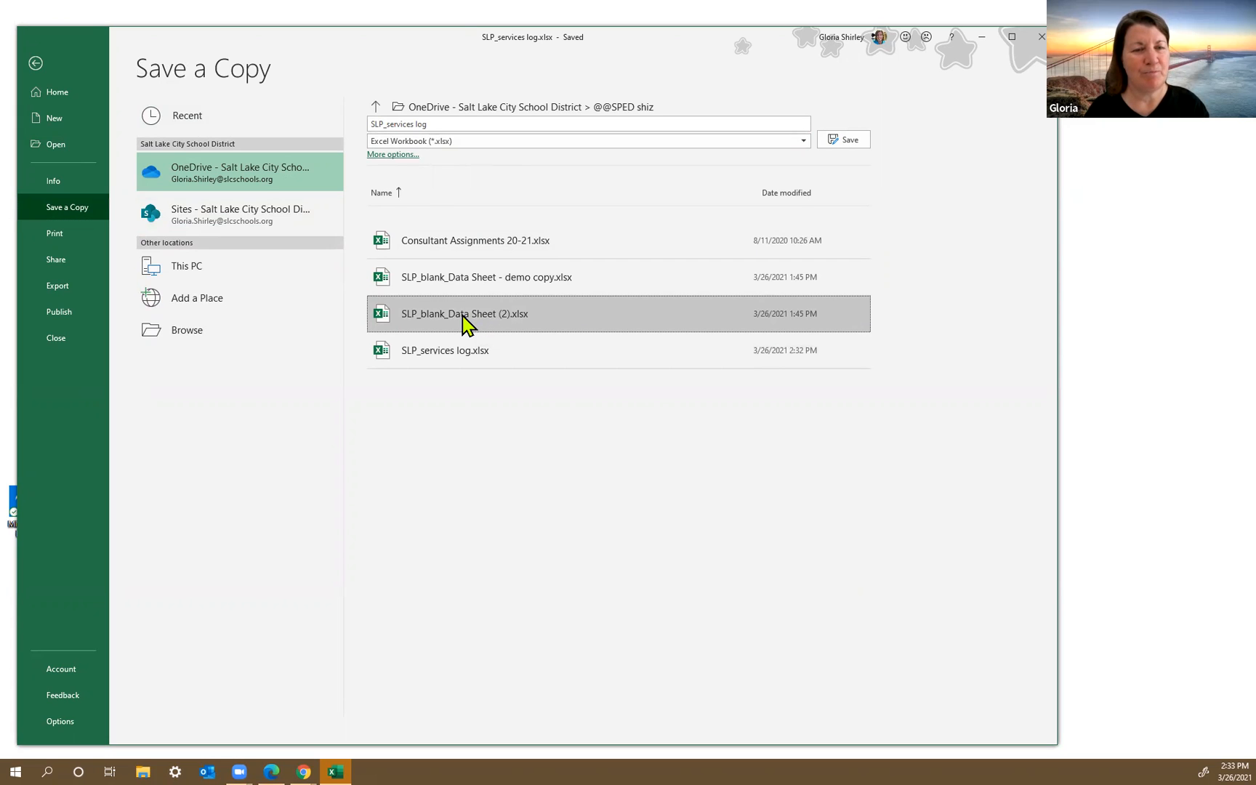
{"action": "left_click", "coordinate": [465, 123]}
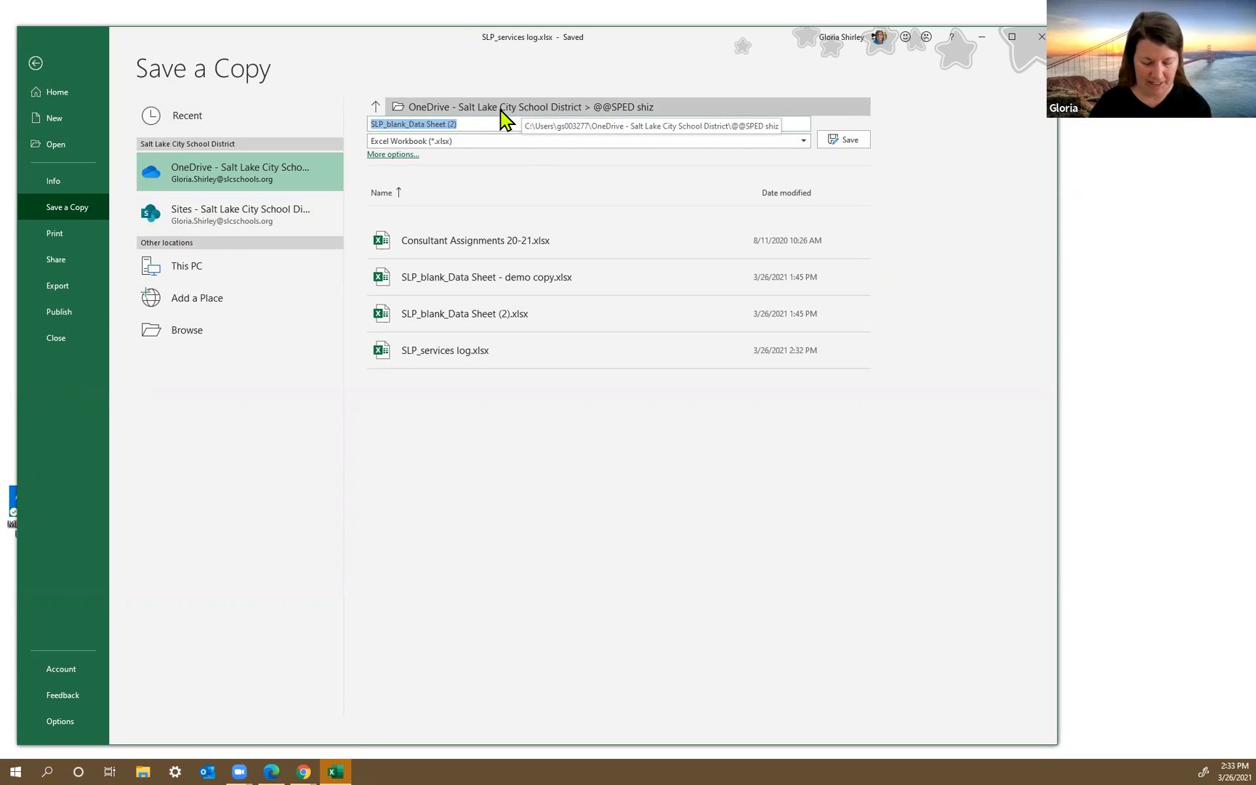
{"action": "type", "text": "S"}
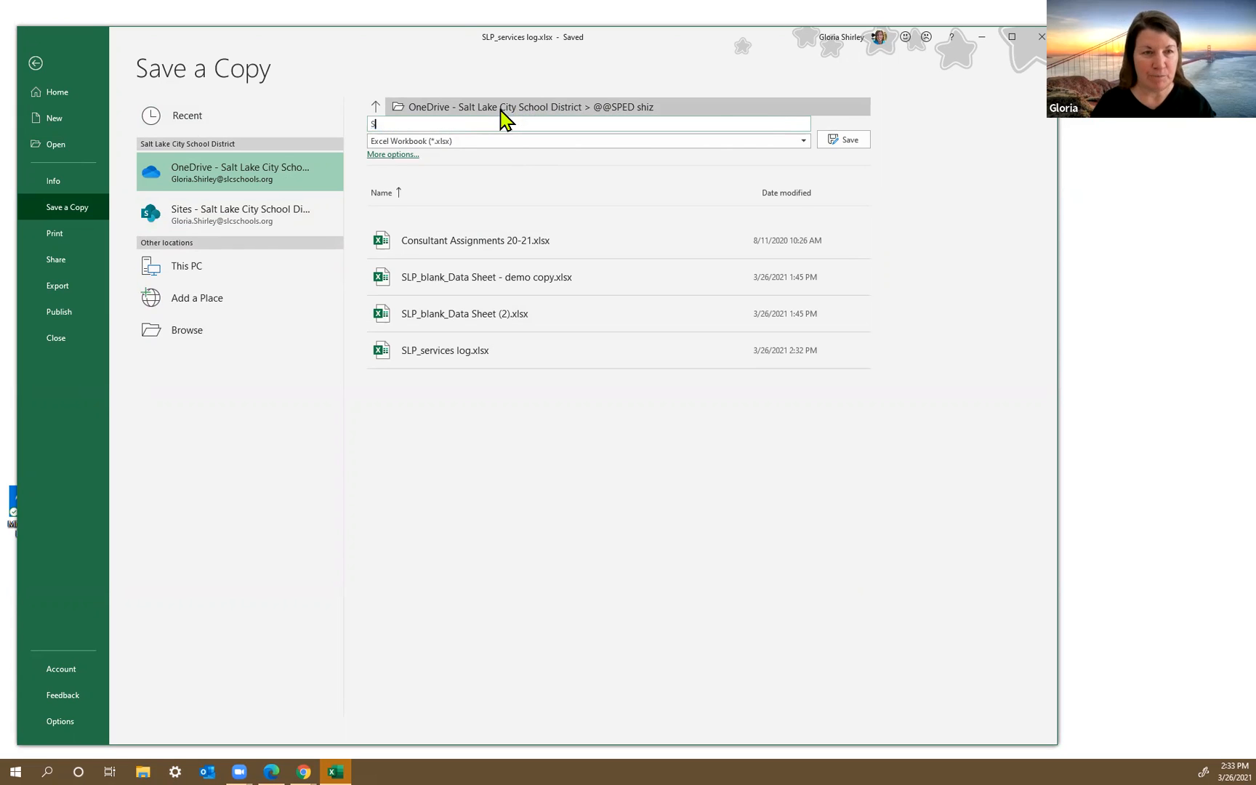
{"action": "type", "text": "LP "}
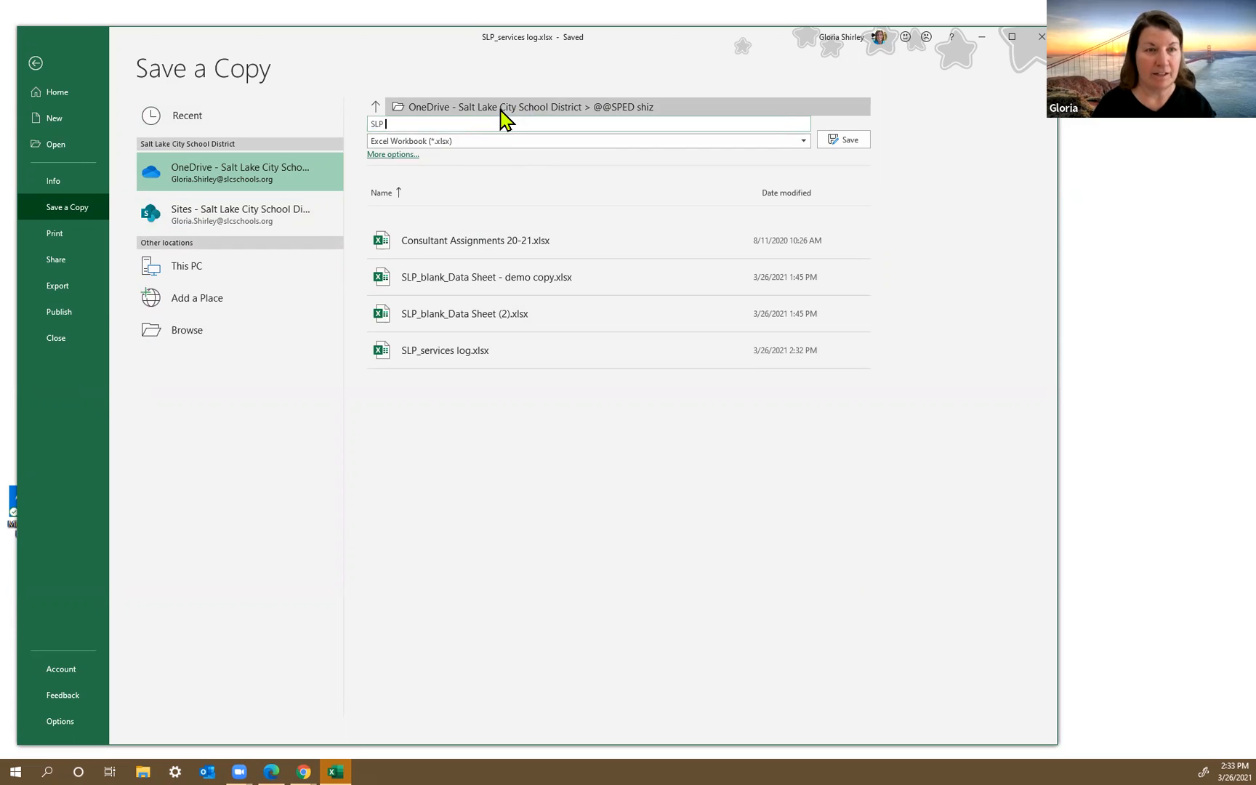
{"action": "type", "text": "Me"}
{"action": "key", "text": "BackSpace"}
{"action": "key", "text": "BackSpace"}
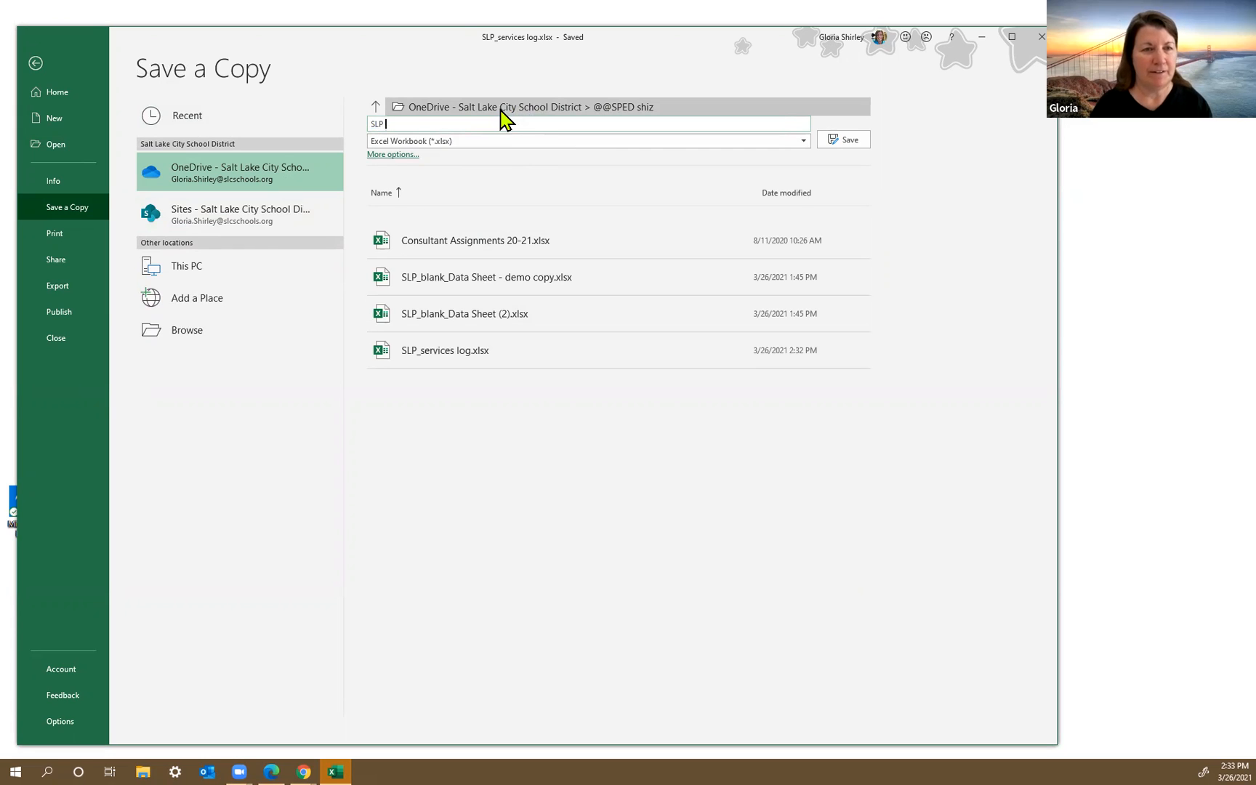
{"action": "type", "text": "Newman"}
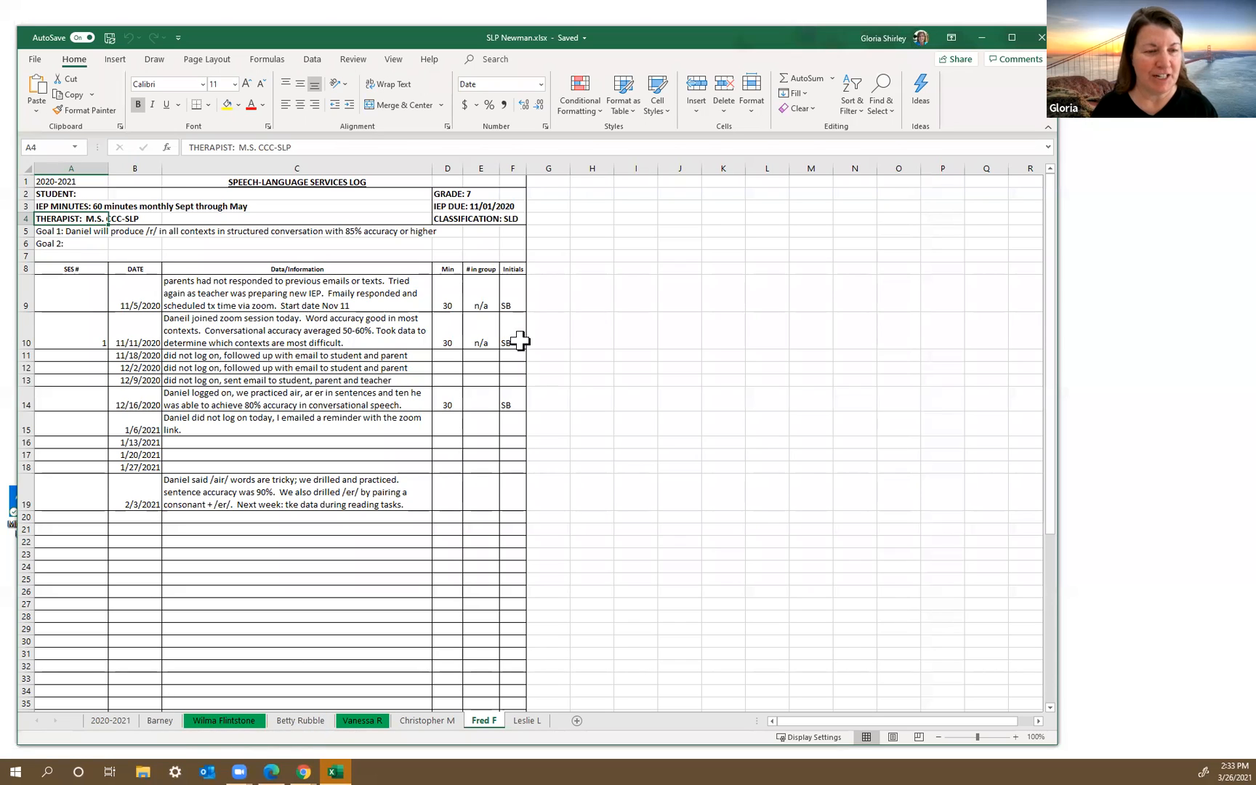
Step: Copy the Betty Rubble sheet into a new workbook, keeping the original, and shift the new window to reveal the source workbook
{"action": "left_click", "coordinate": [298, 721]}
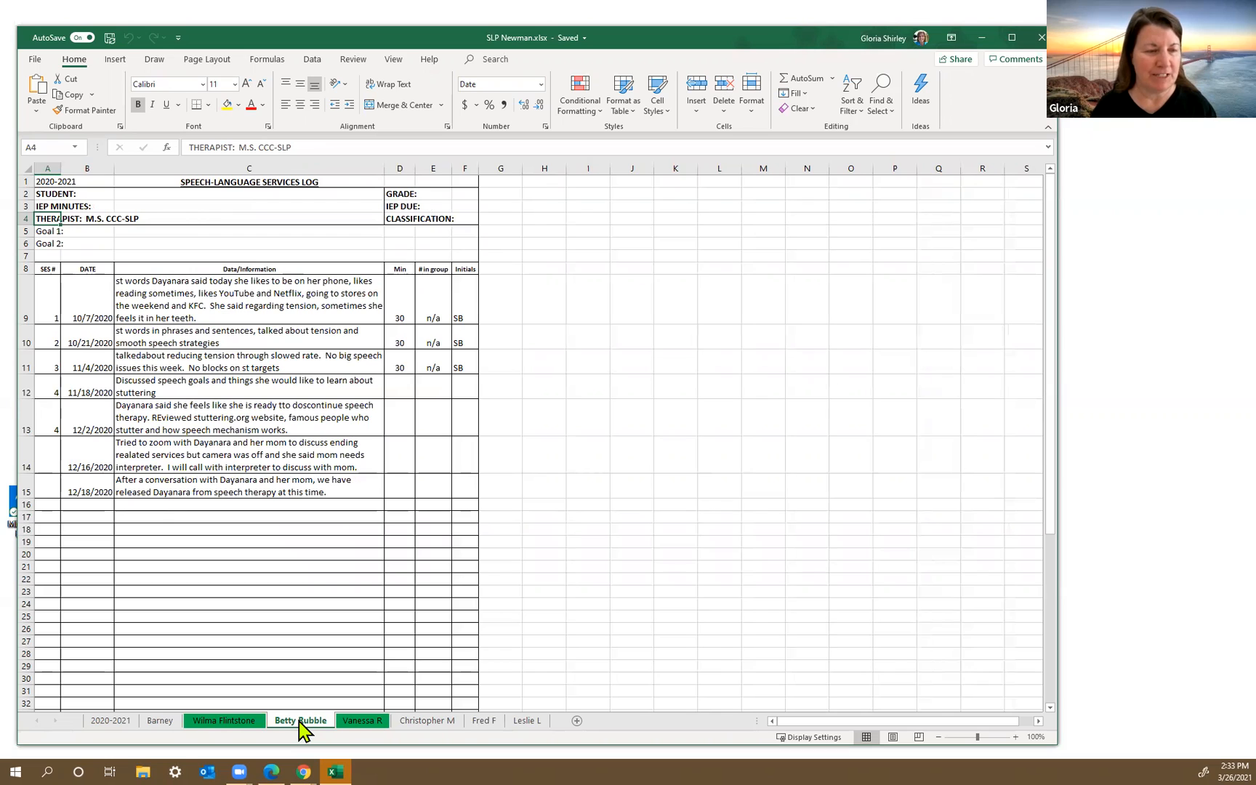
{"action": "right_click", "coordinate": [302, 729]}
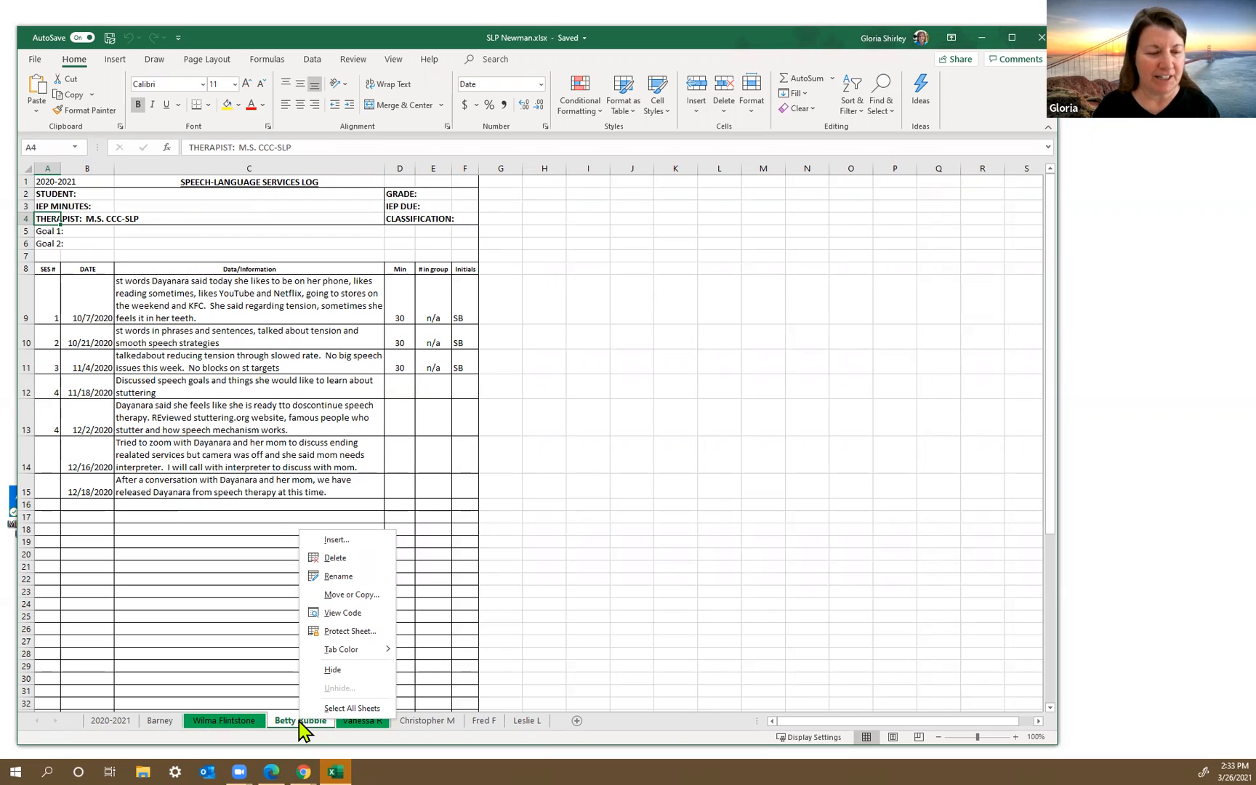
{"action": "left_click", "coordinate": [352, 594]}
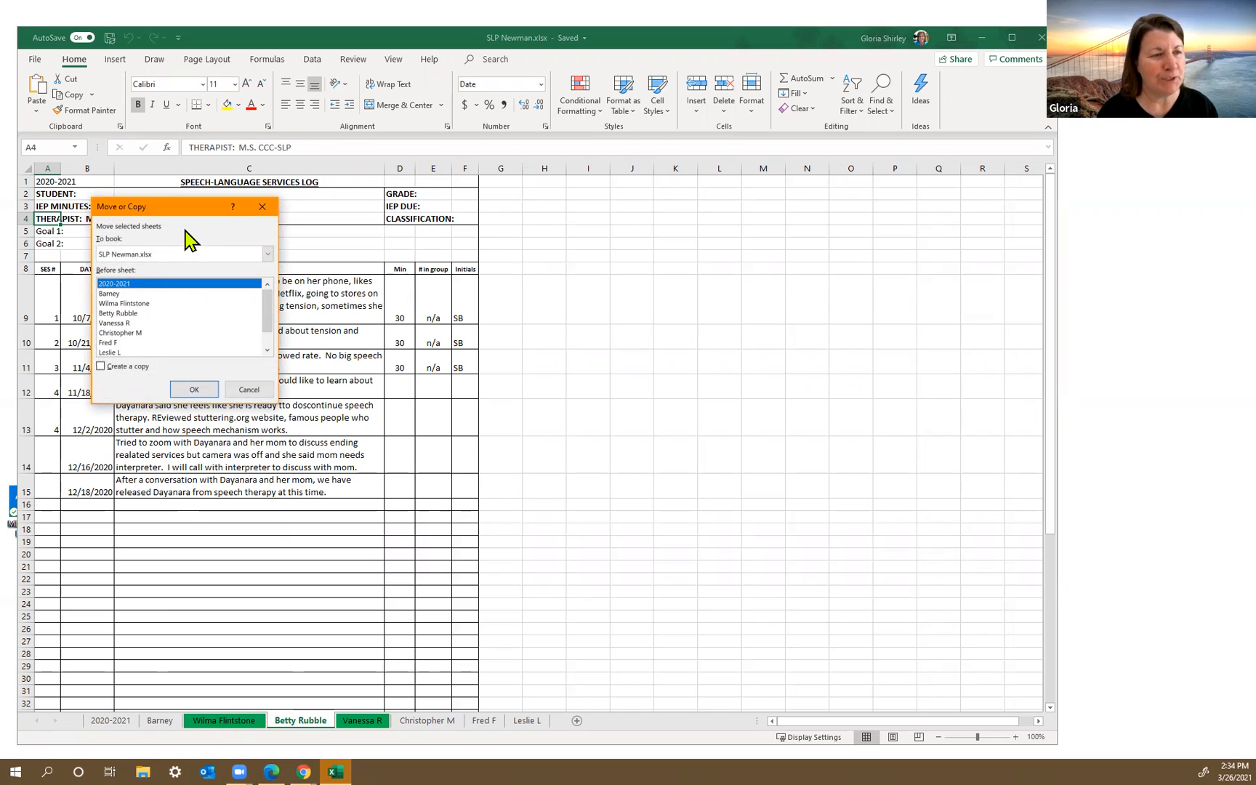
{"action": "left_click", "coordinate": [268, 256]}
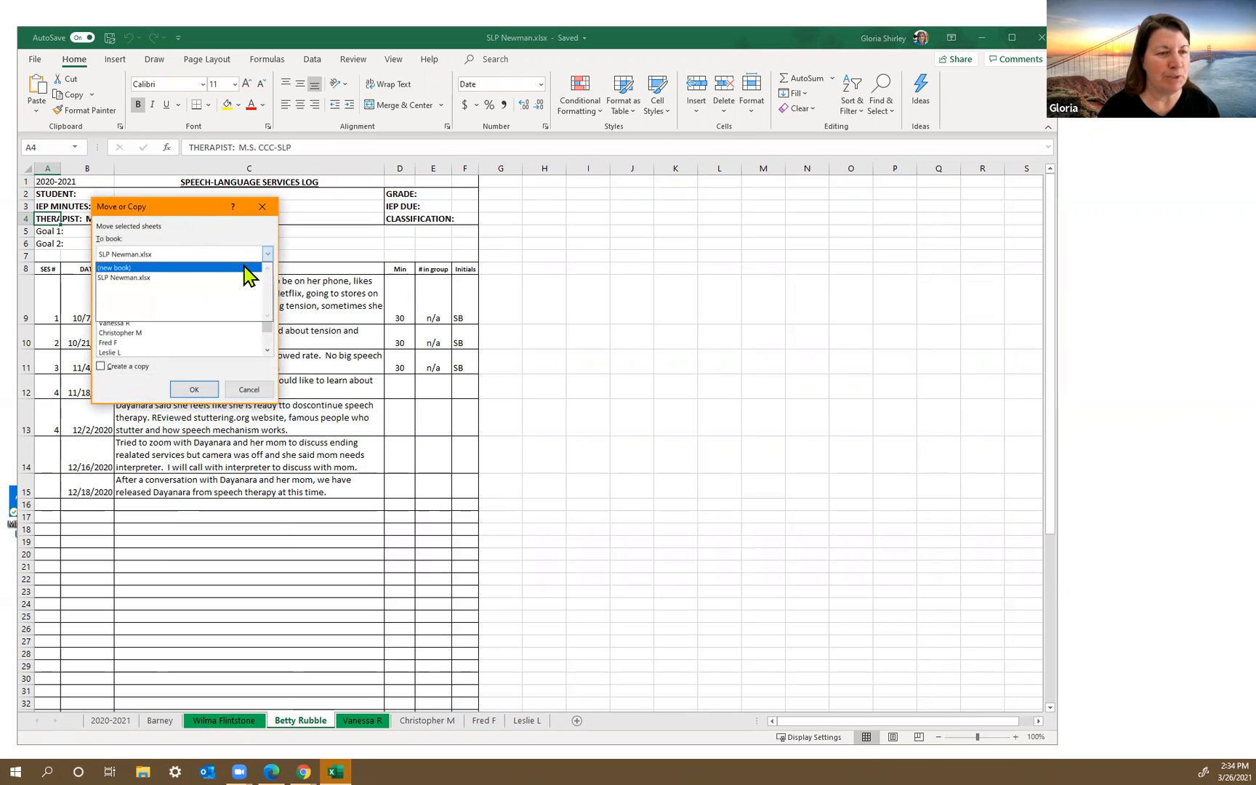
{"action": "left_click", "coordinate": [245, 268]}
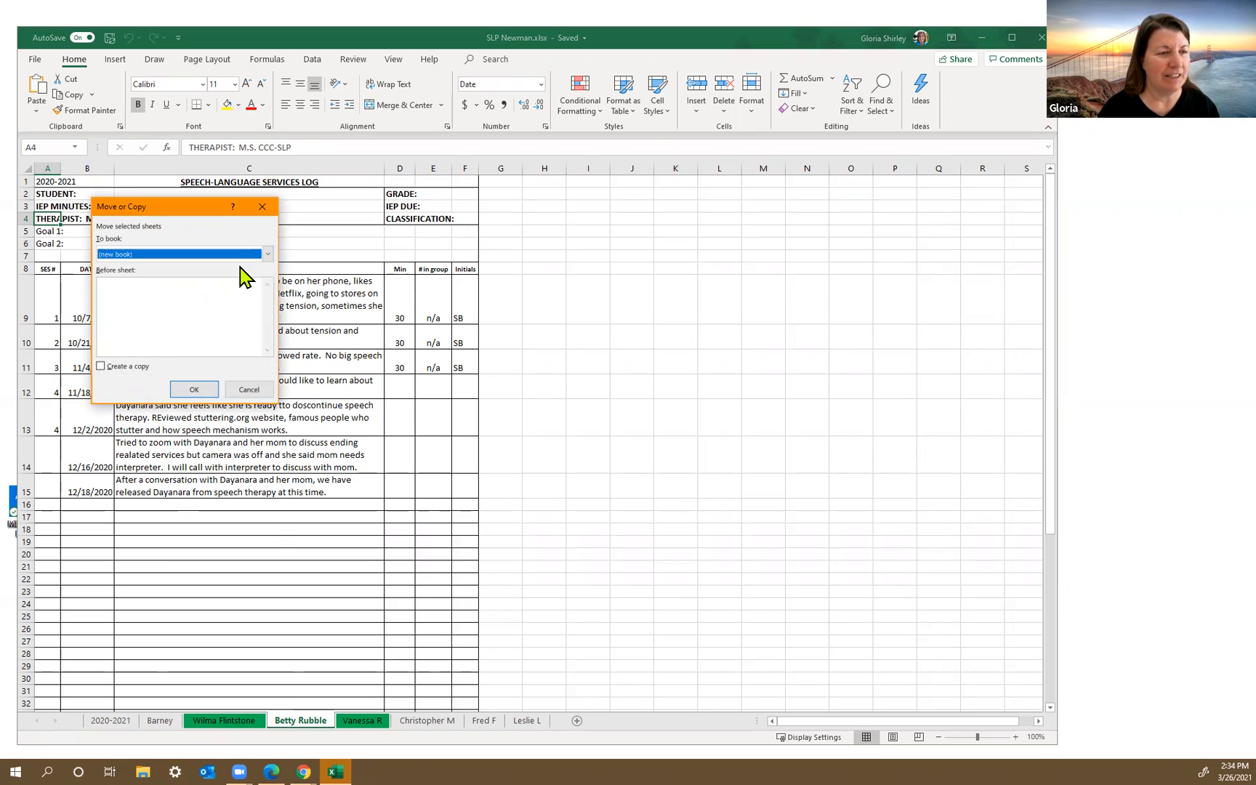
{"action": "left_click", "coordinate": [101, 367]}
{"action": "left_click", "coordinate": [197, 394]}
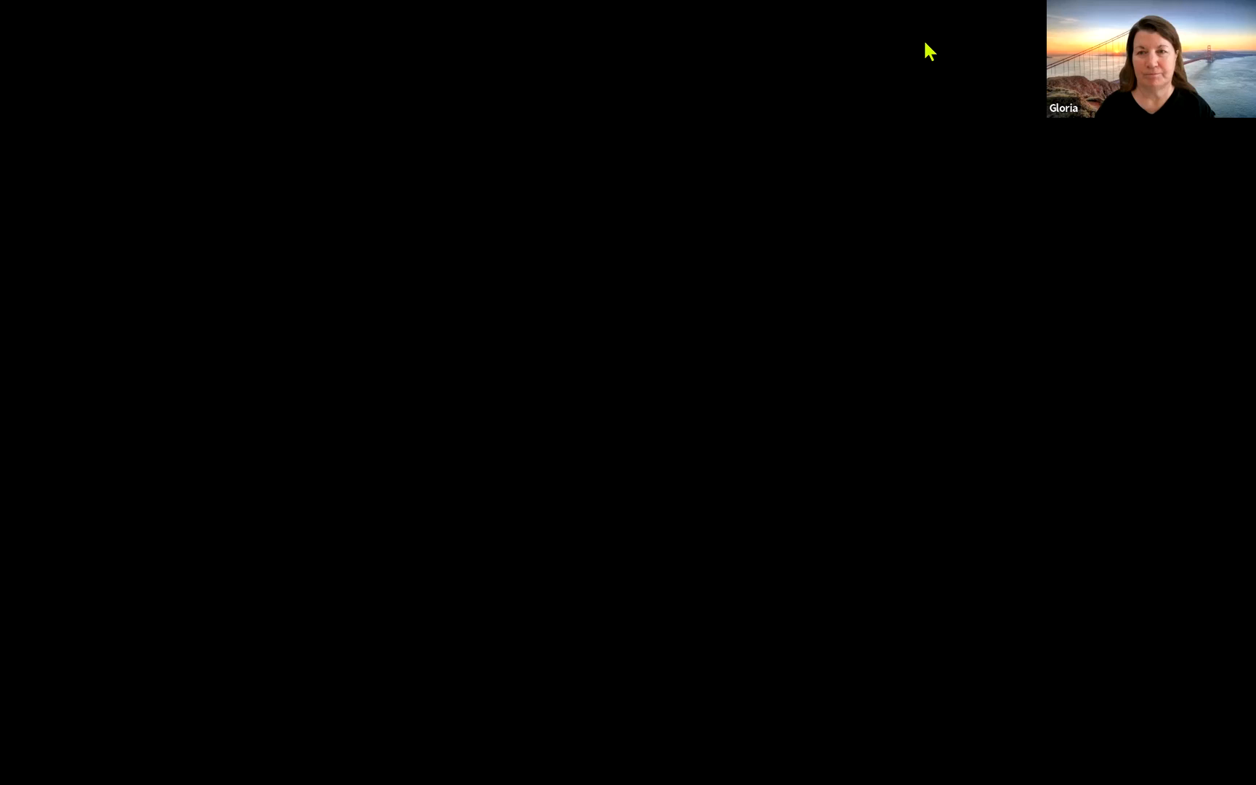
{"action": "left_click_drag", "start_coordinate": [925, 41], "coordinate": [996, 53]}
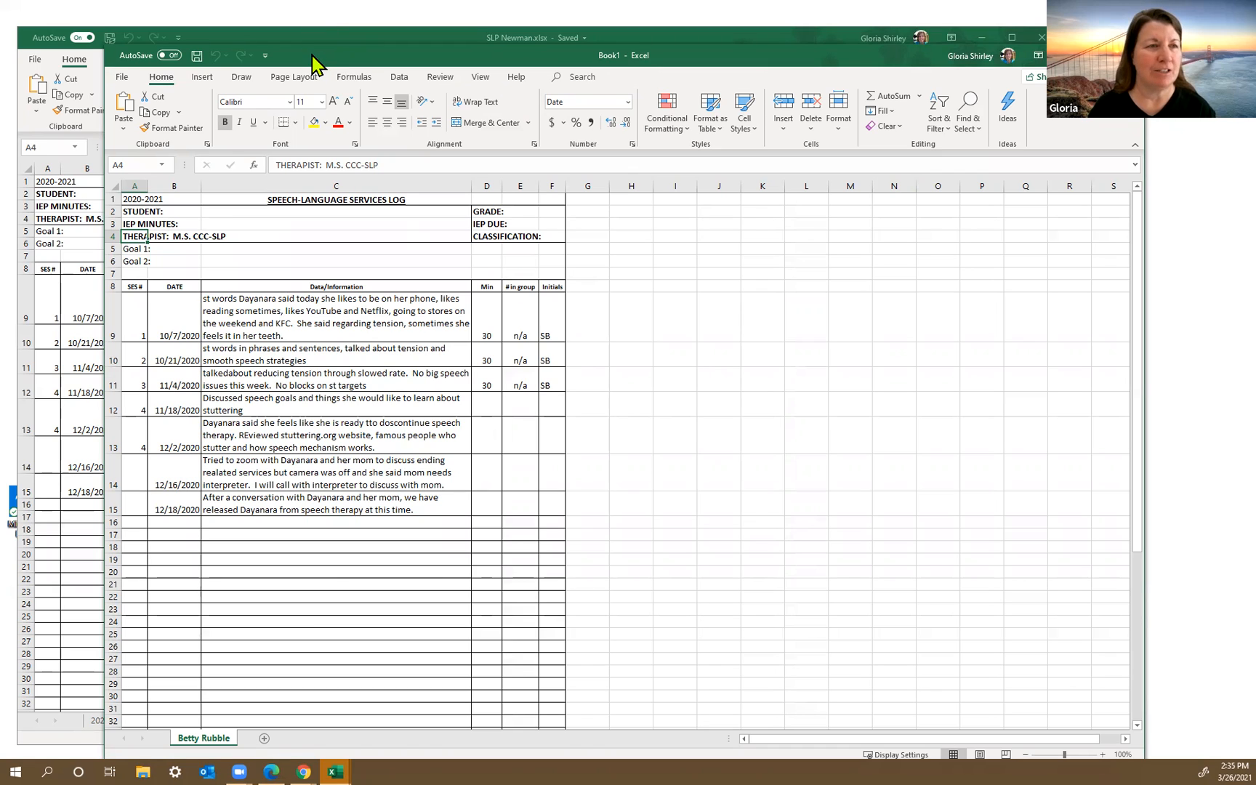
{"action": "left_click", "coordinate": [196, 57]}
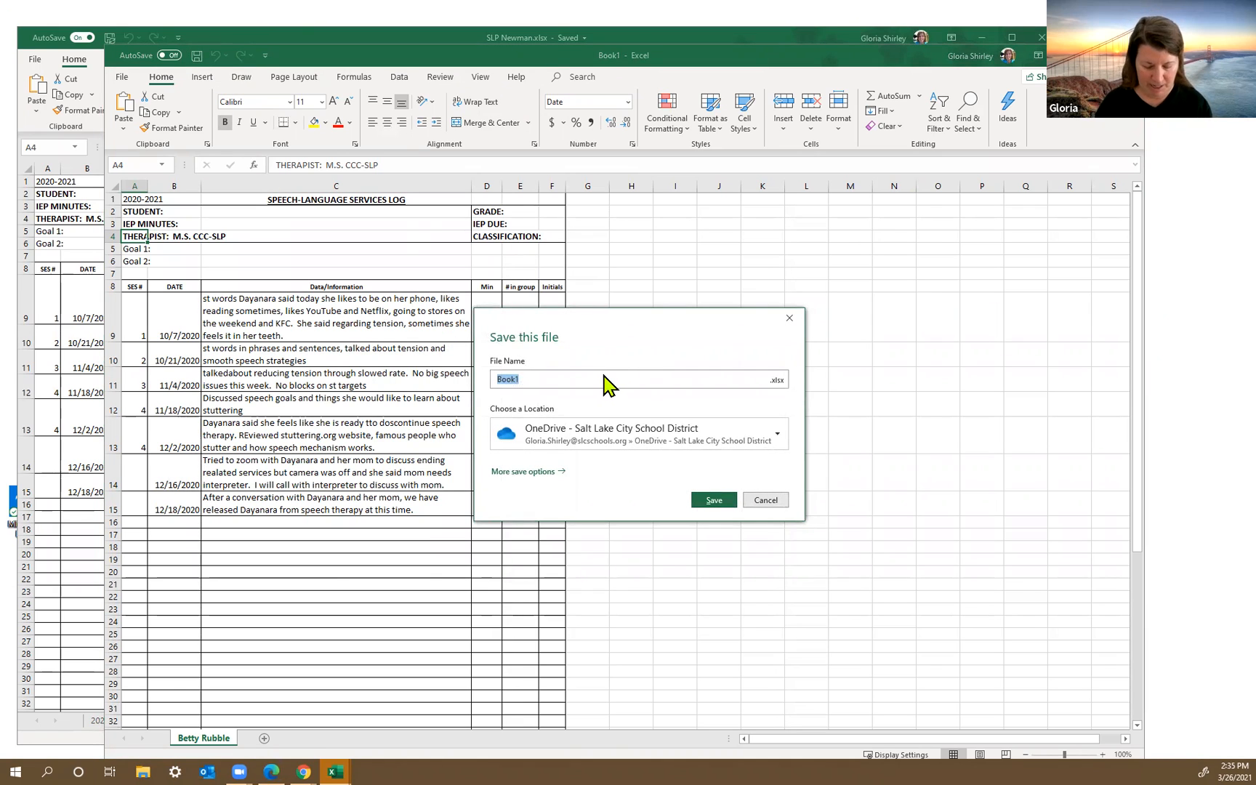
{"action": "type", "text": "Bett"}
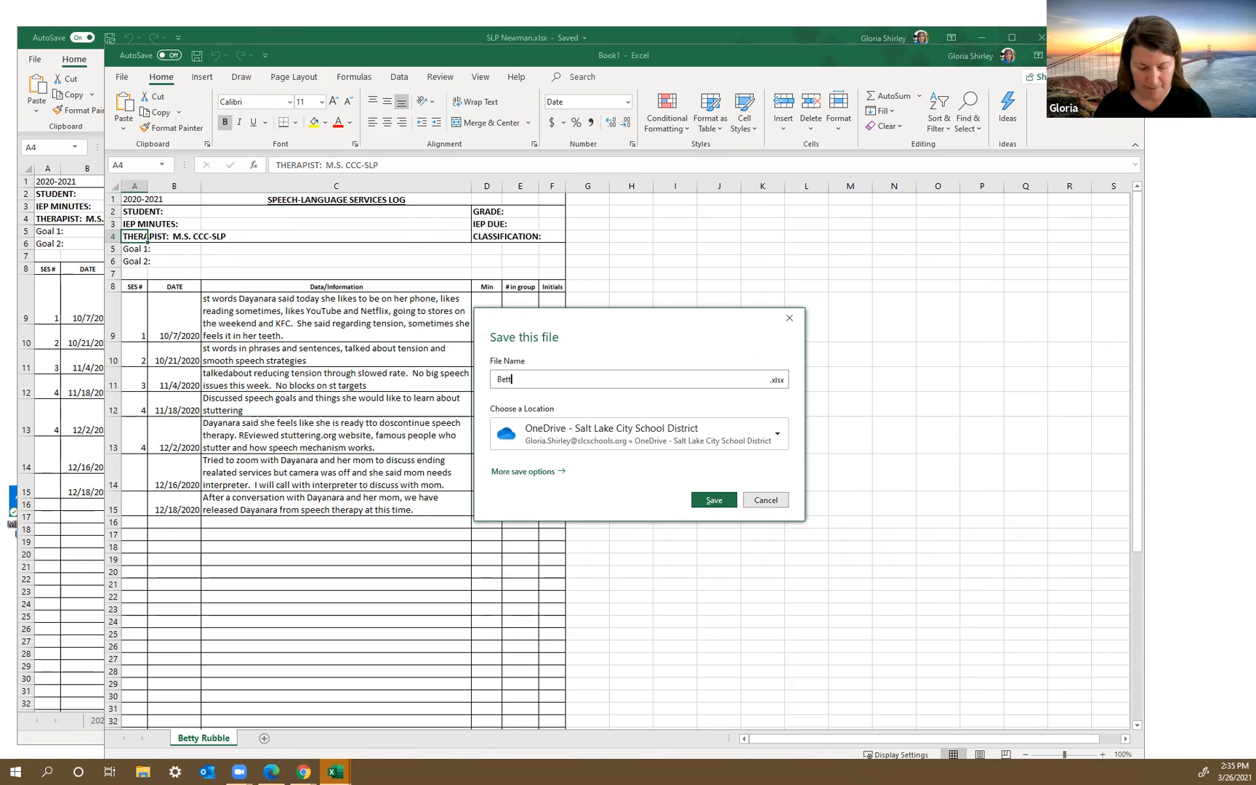
{"action": "type", "text": "y R"}
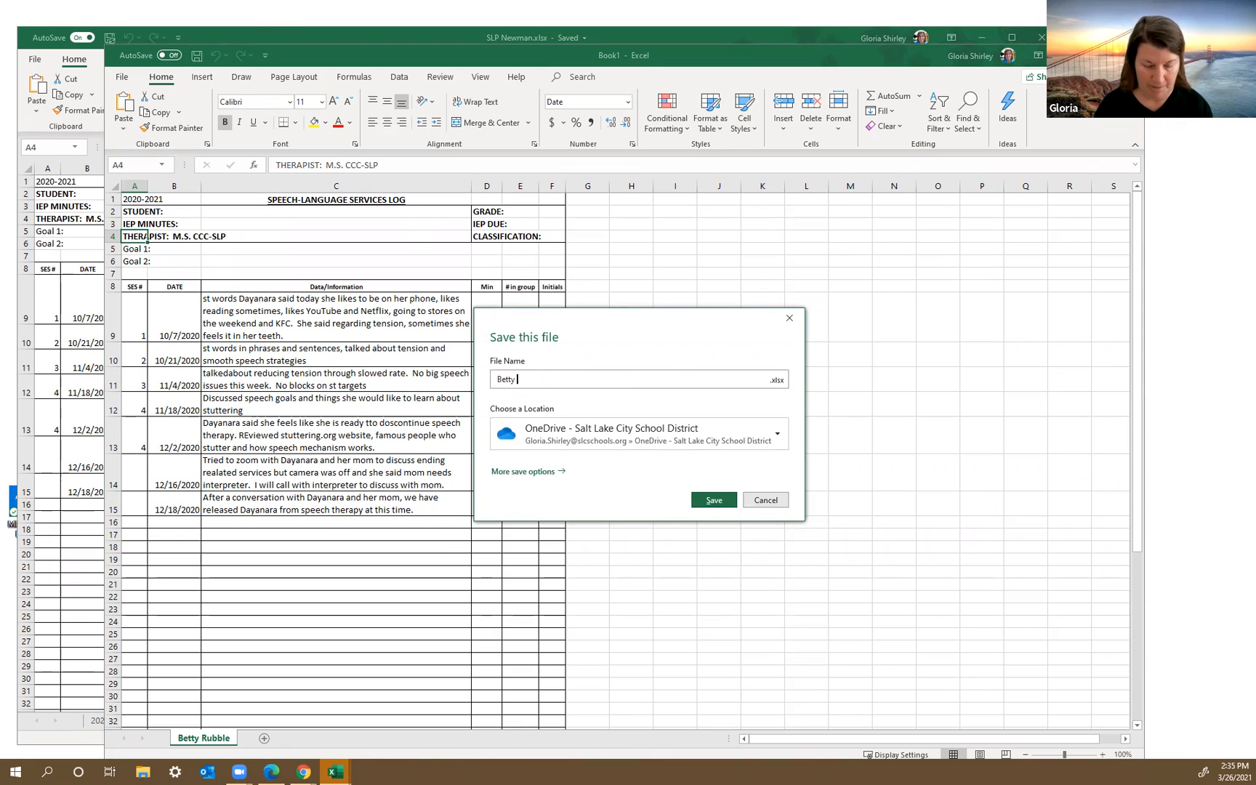
{"action": "left_click", "coordinate": [710, 436]}
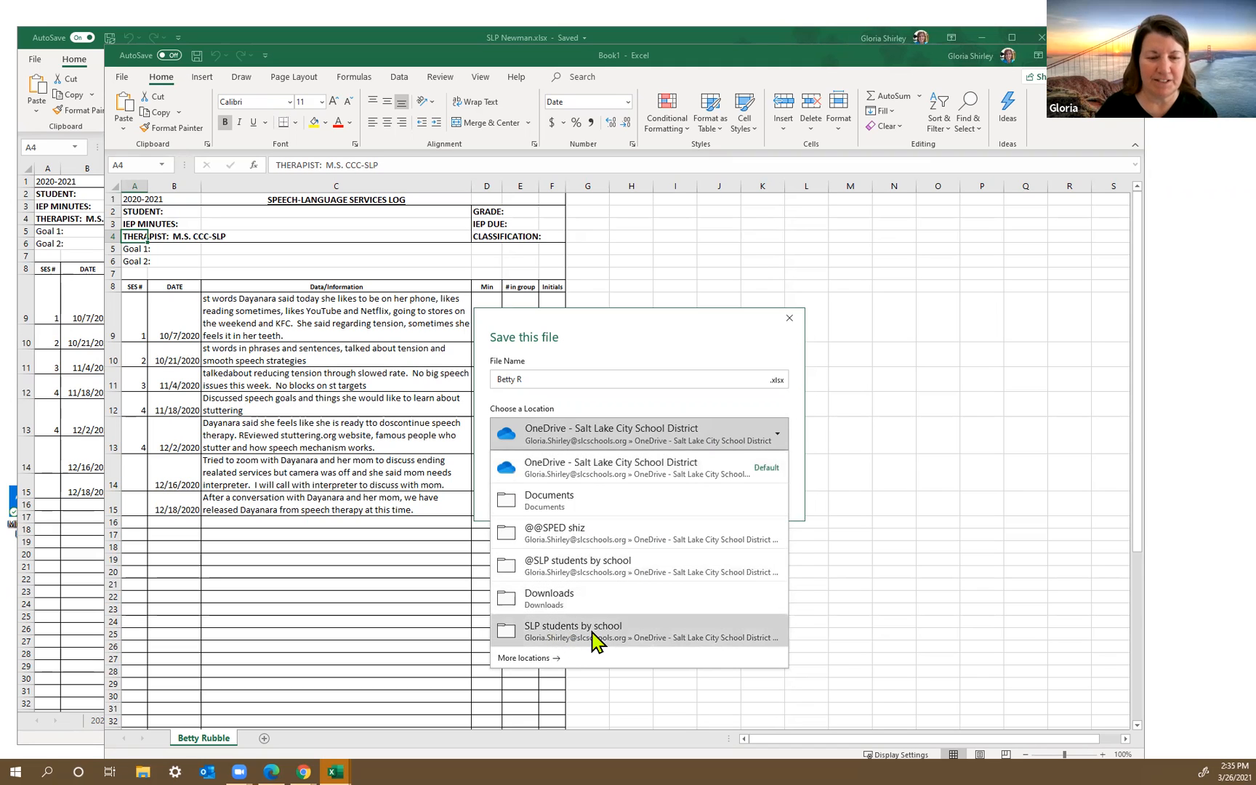
{"action": "left_click", "coordinate": [570, 630]}
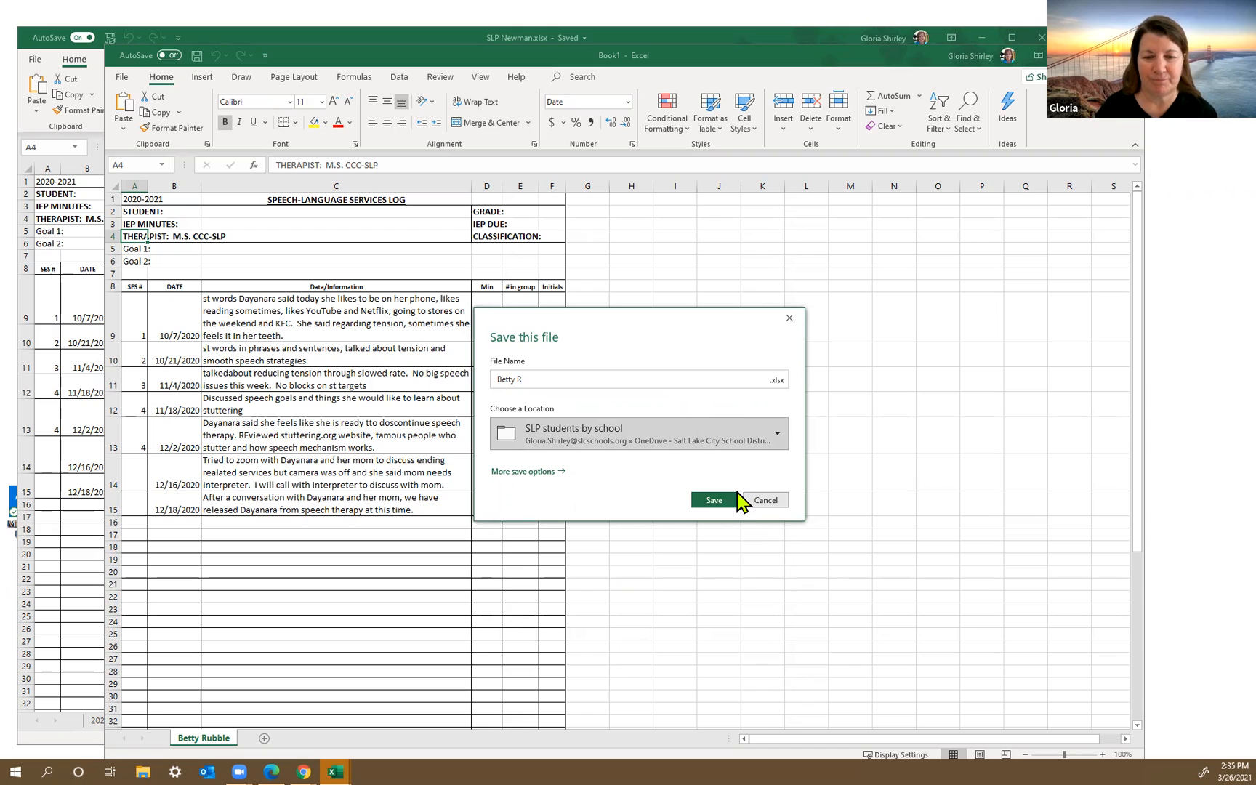
{"action": "left_click", "coordinate": [714, 501]}
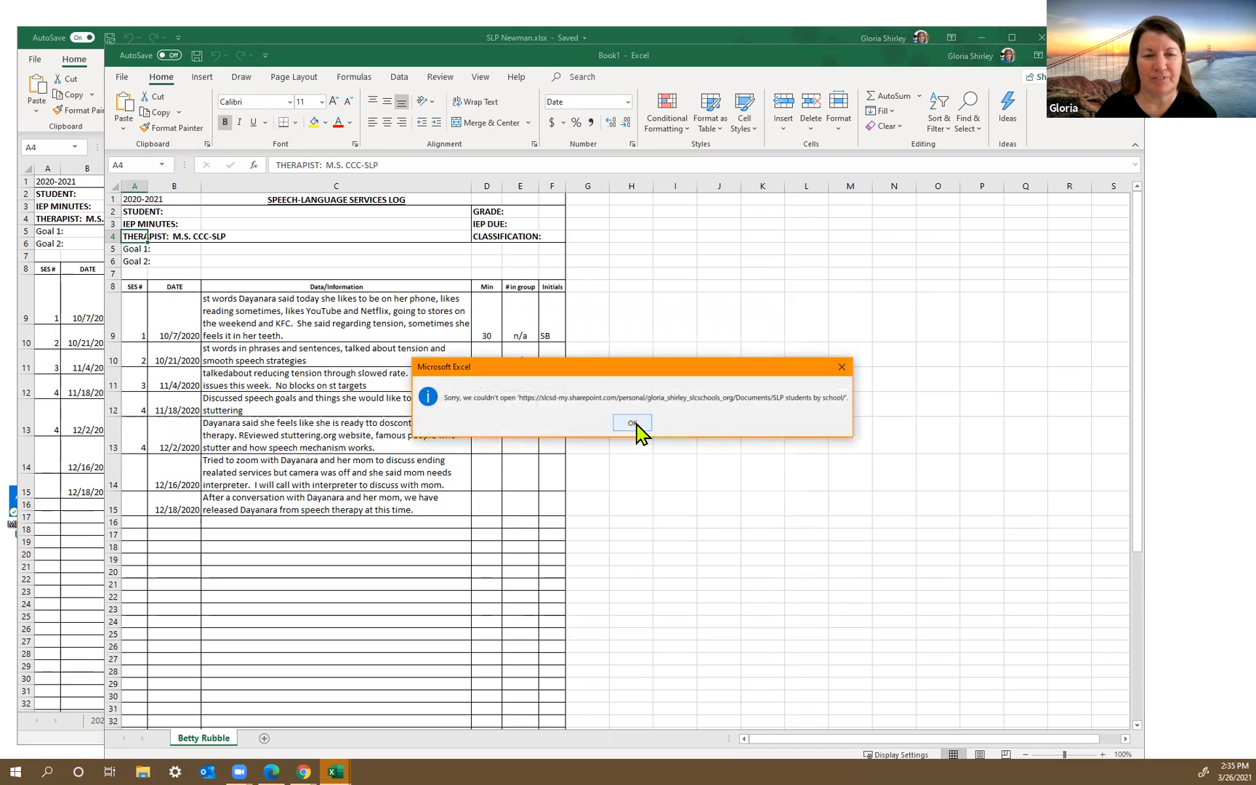
{"action": "left_click", "coordinate": [637, 423]}
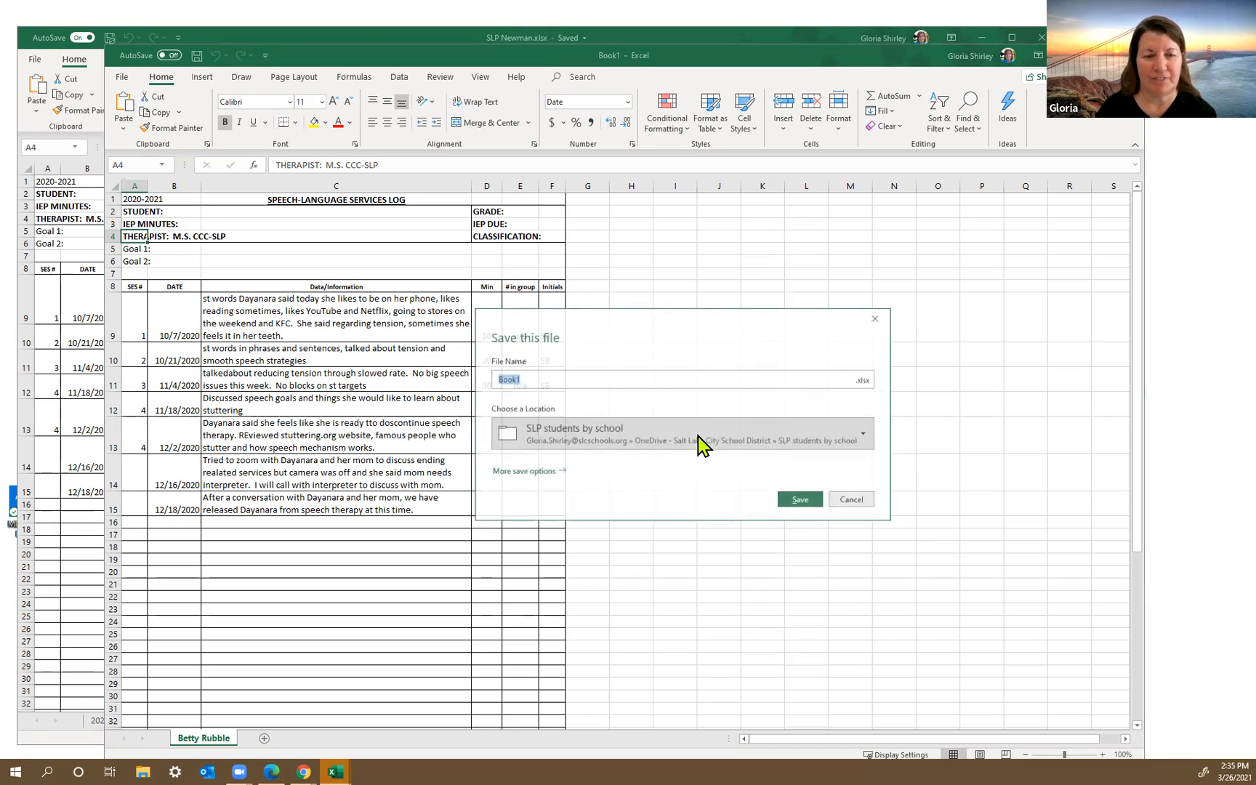
Step: Save the new workbook as Book1 in OneDrive - Salt Lake City School District, replacing the existing file
{"action": "left_click", "coordinate": [863, 437]}
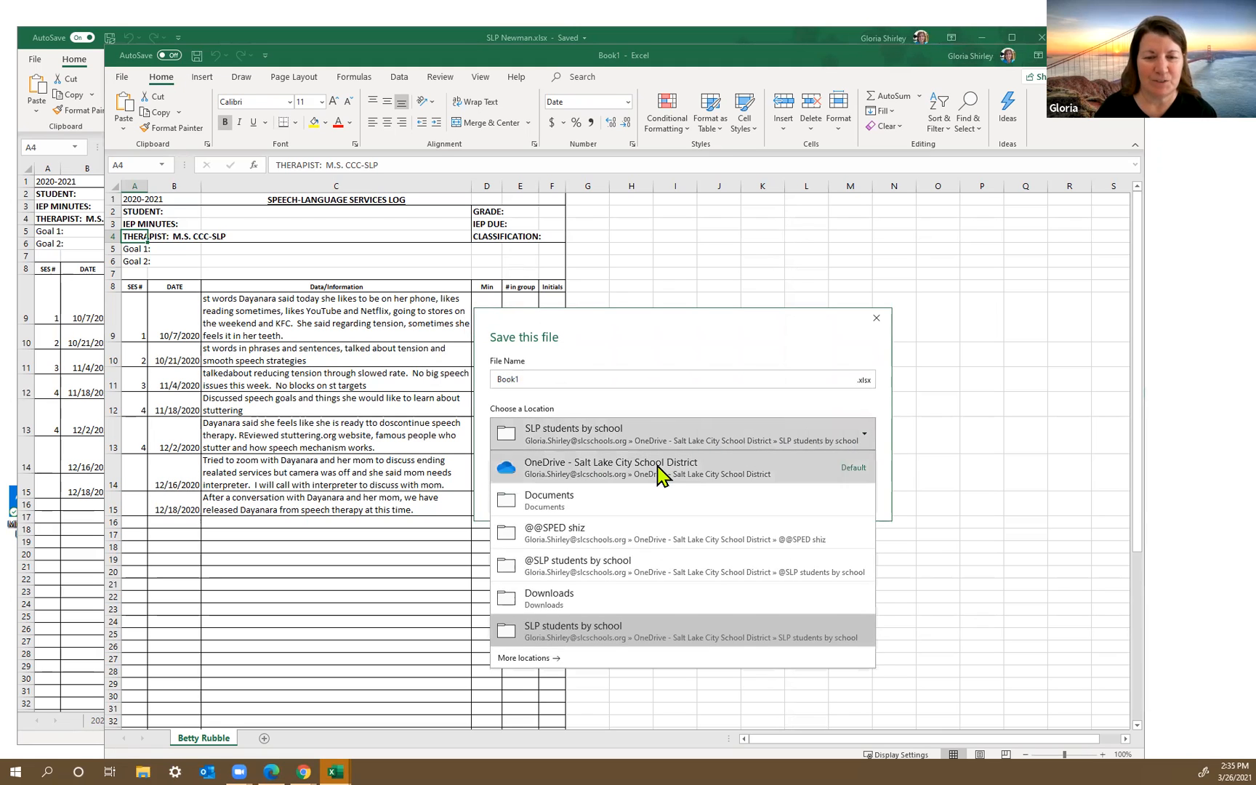
{"action": "left_click", "coordinate": [658, 469]}
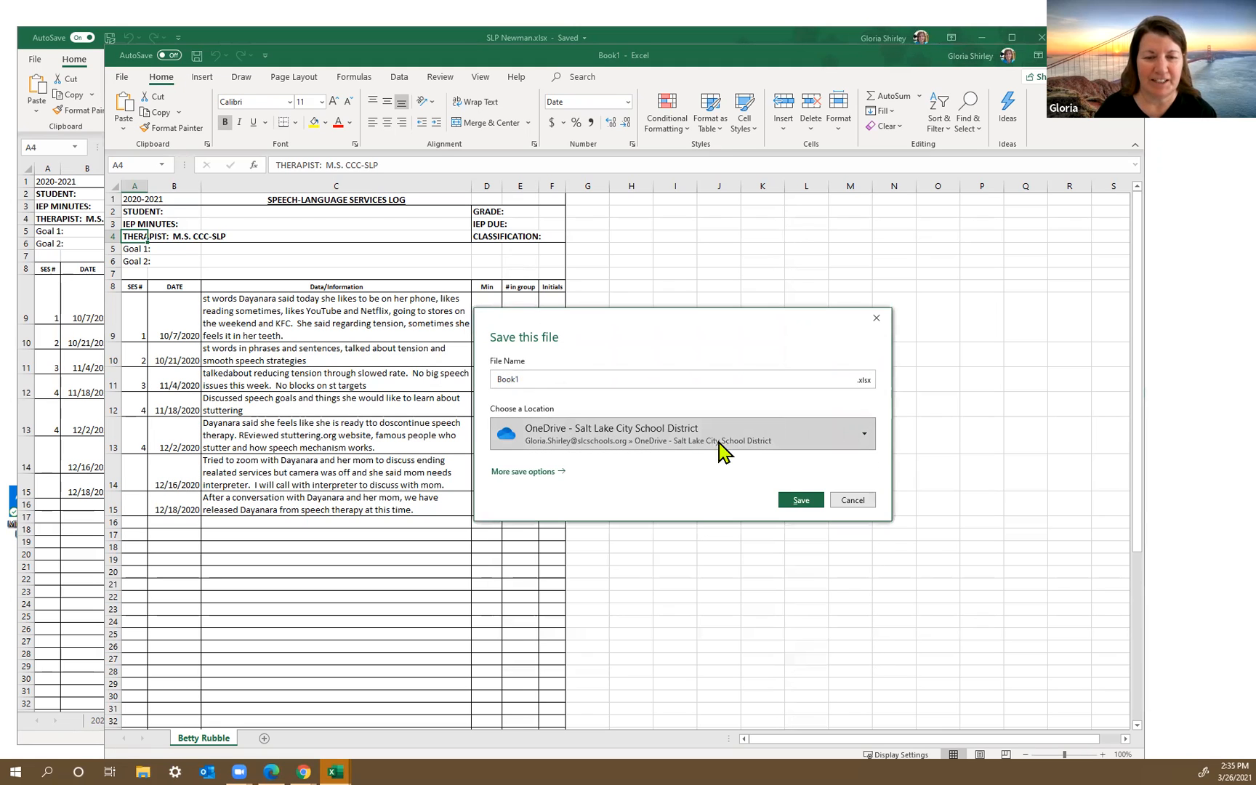
{"action": "left_click", "coordinate": [799, 500]}
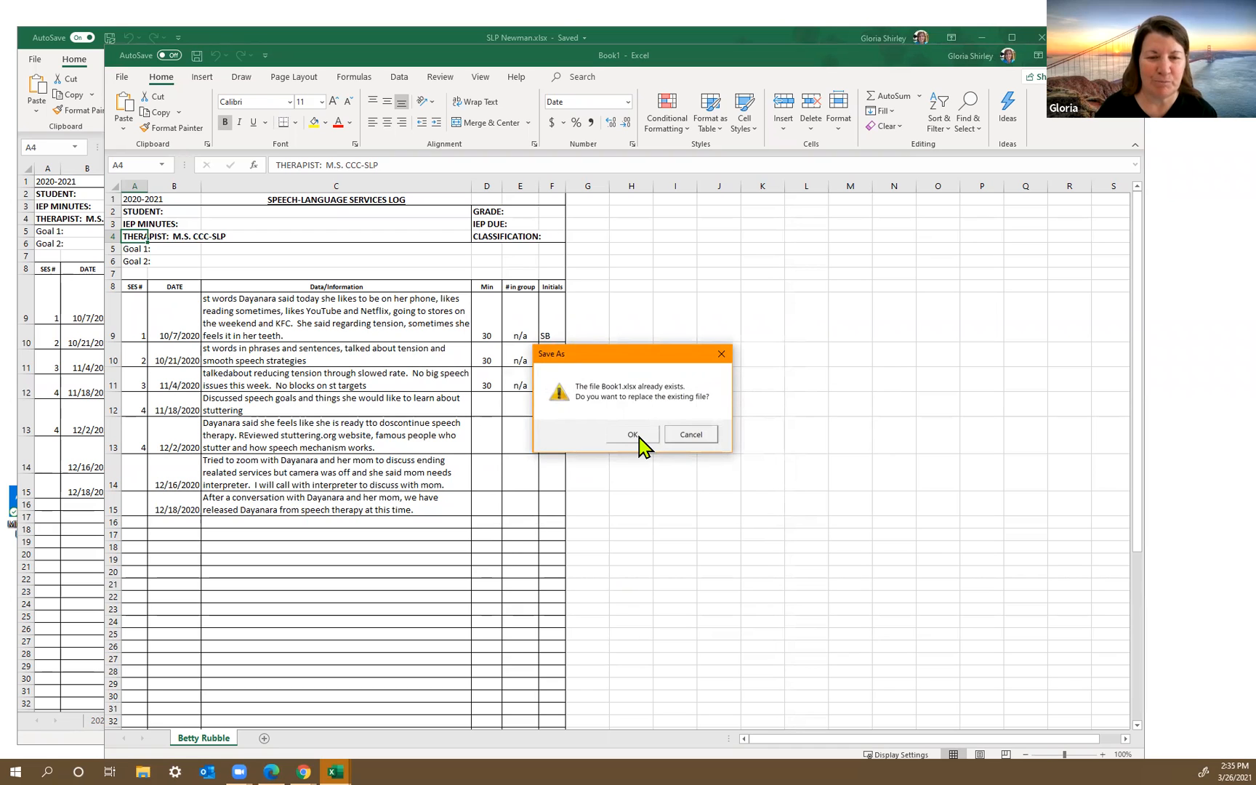
{"action": "left_click", "coordinate": [639, 436]}
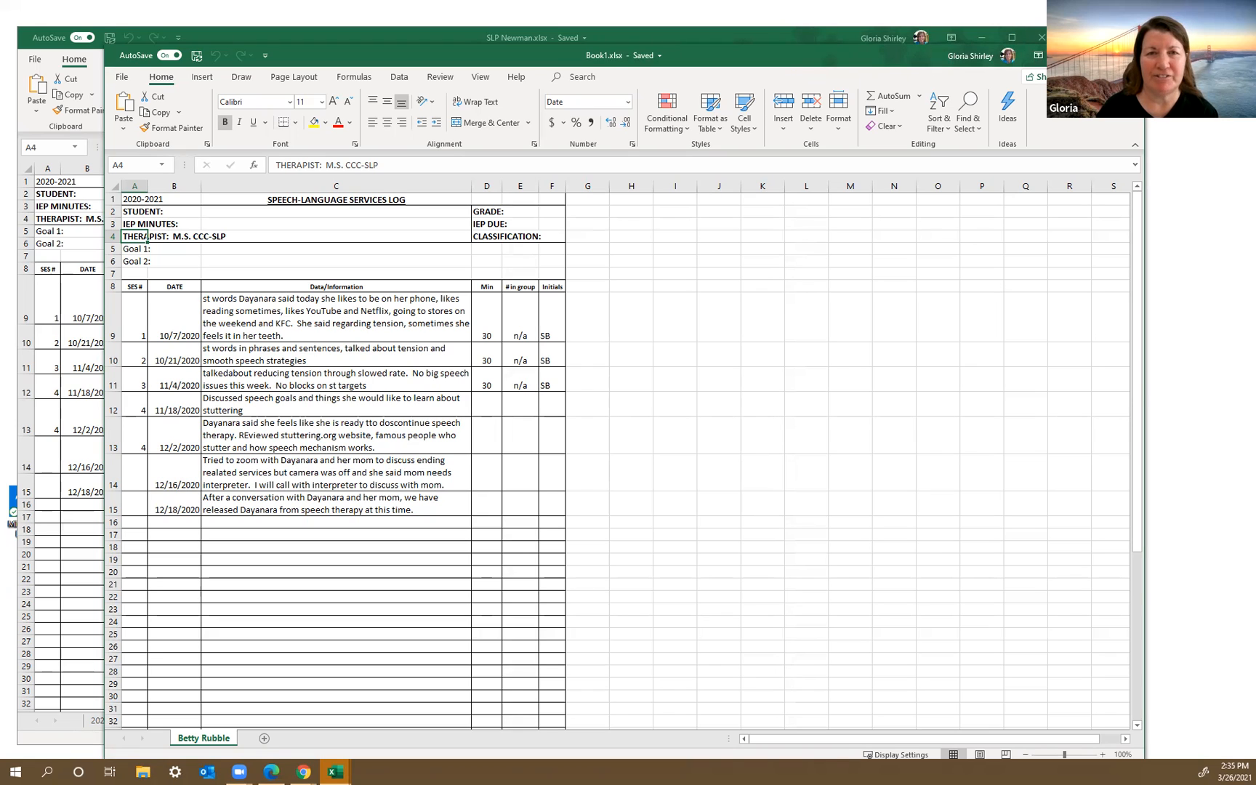
{"action": "left_click", "coordinate": [974, 55]}
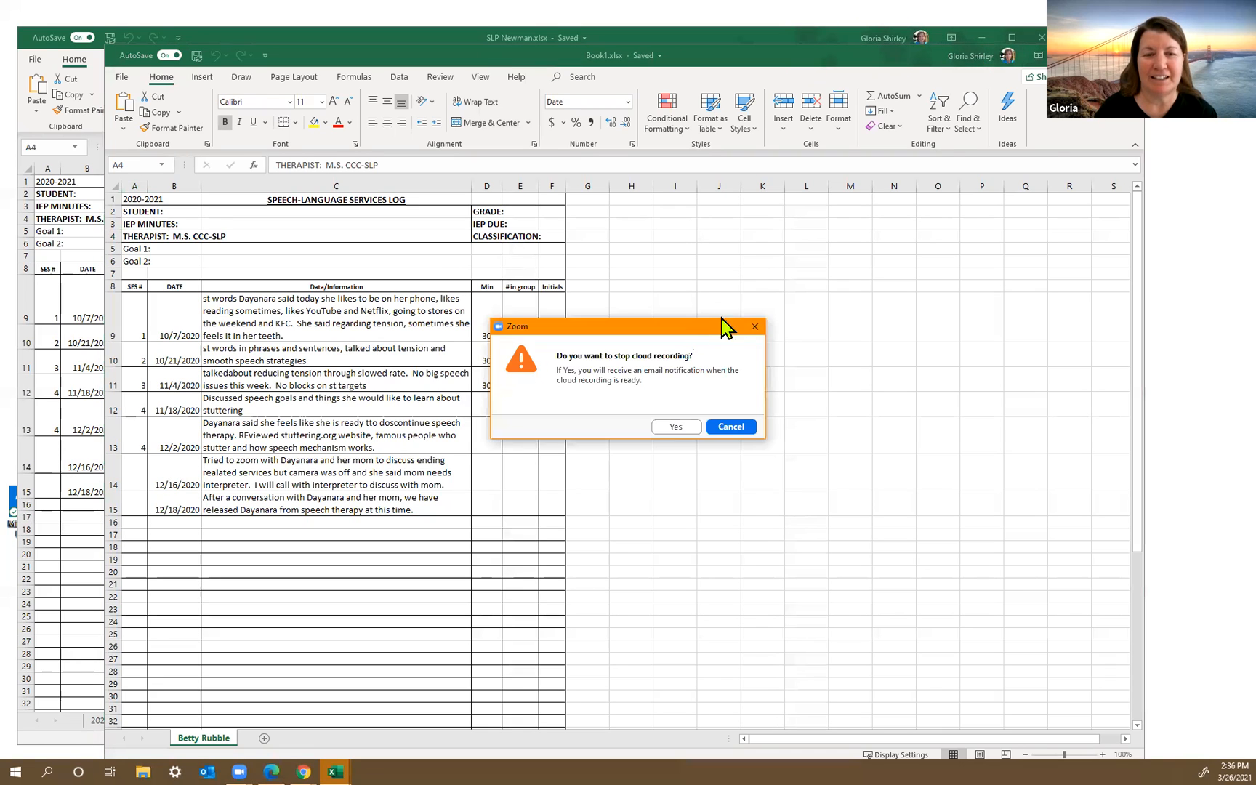